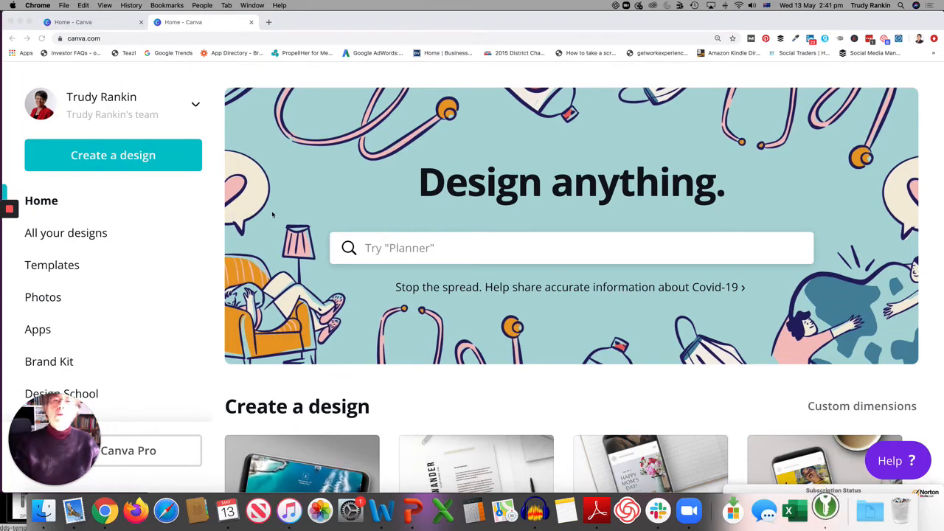
- Create a new design of the Zoom Virtual Background type by searching the design types for "Zoom"
{"action": "left_click", "coordinate": [93, 159]}
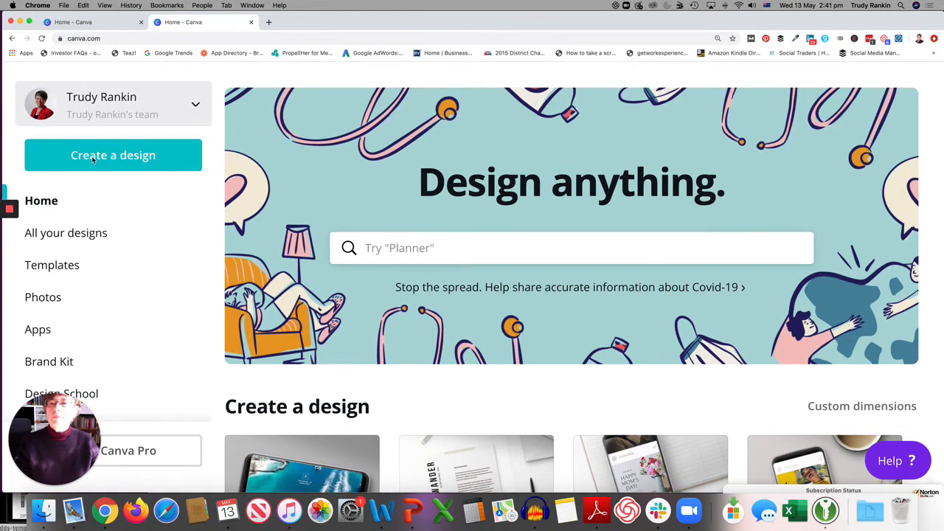
{"action": "left_click", "coordinate": [93, 159]}
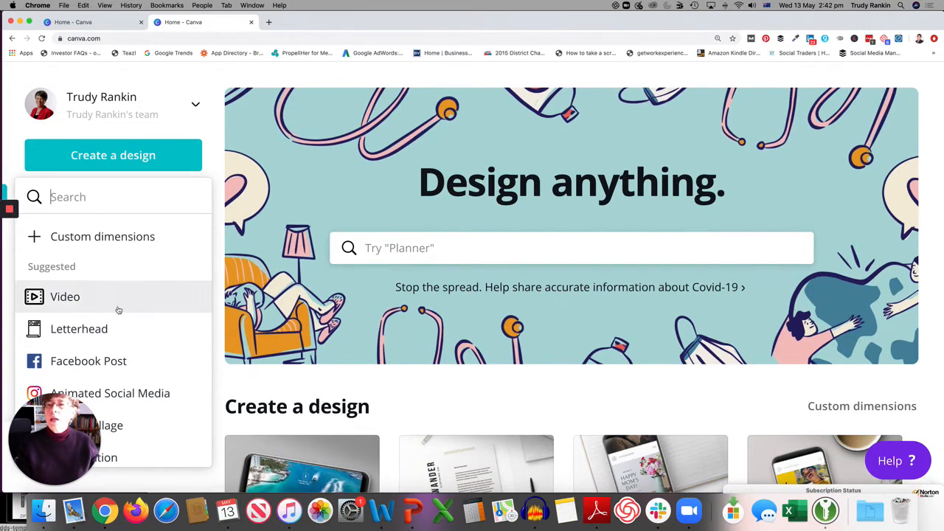
{"action": "scroll", "coordinate": [118, 308], "scroll_direction": "down", "scroll_amount": 3}
{"action": "scroll", "coordinate": [118, 311], "scroll_direction": "down", "scroll_amount": 5}
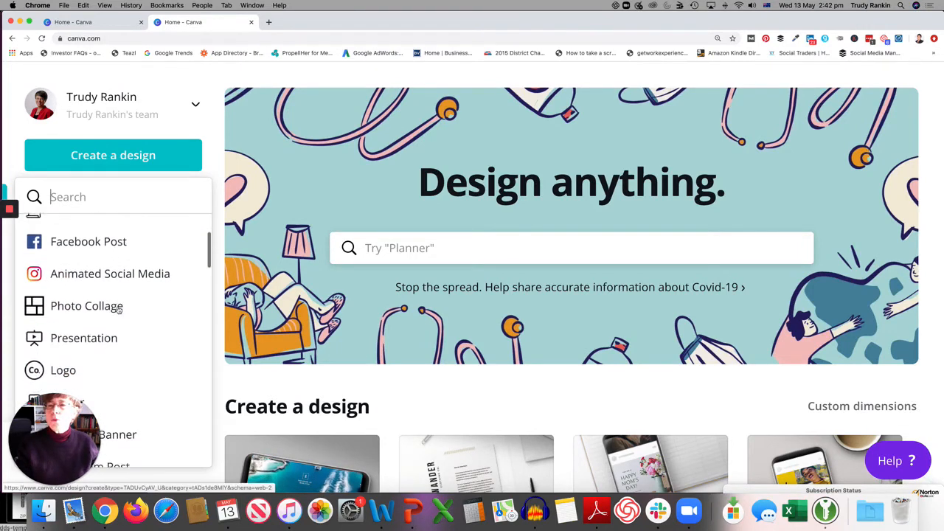
{"action": "scroll", "coordinate": [118, 310], "scroll_direction": "down", "scroll_amount": 6}
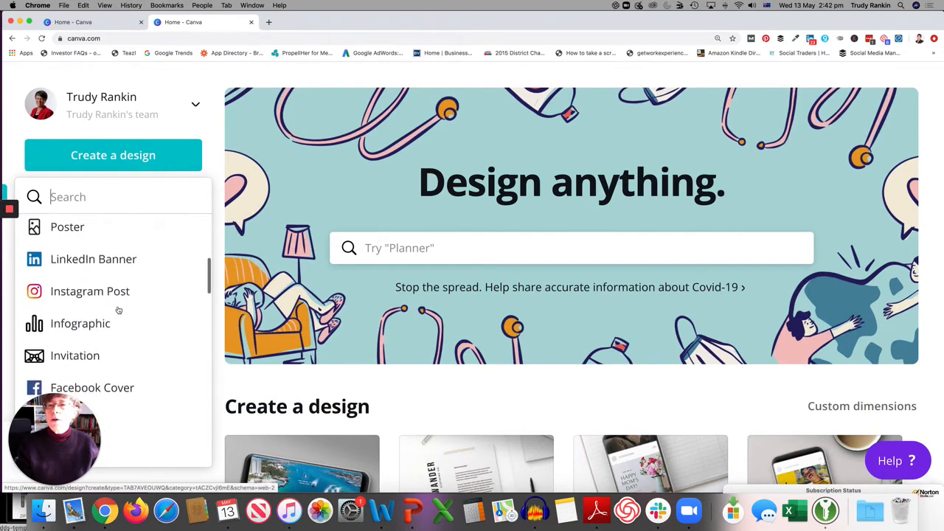
{"action": "scroll", "coordinate": [118, 310], "scroll_direction": "down", "scroll_amount": 3}
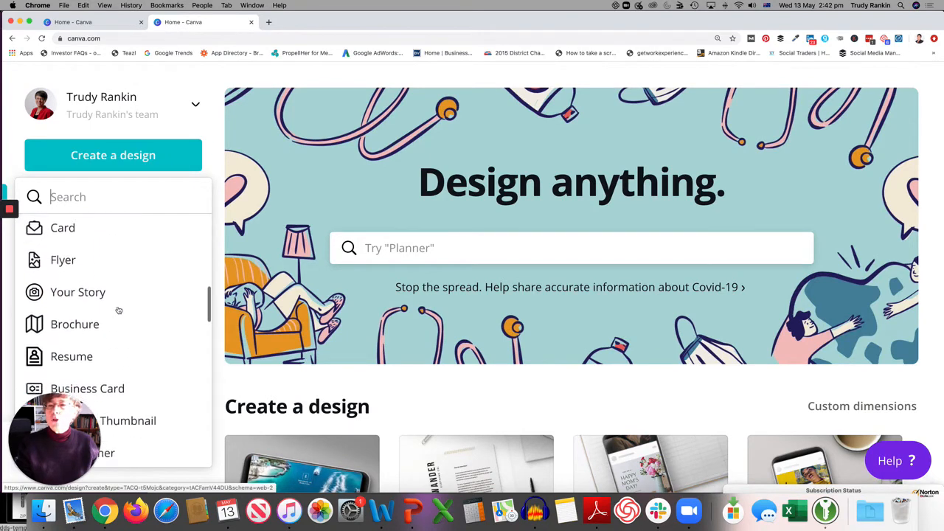
{"action": "scroll", "coordinate": [118, 310], "scroll_direction": "up", "scroll_amount": 15}
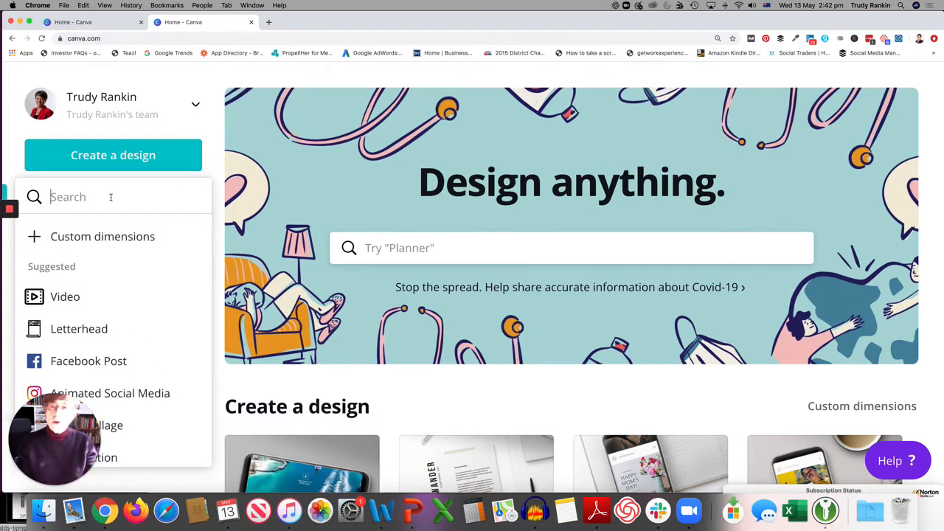
{"action": "type", "text": "Zoom"}
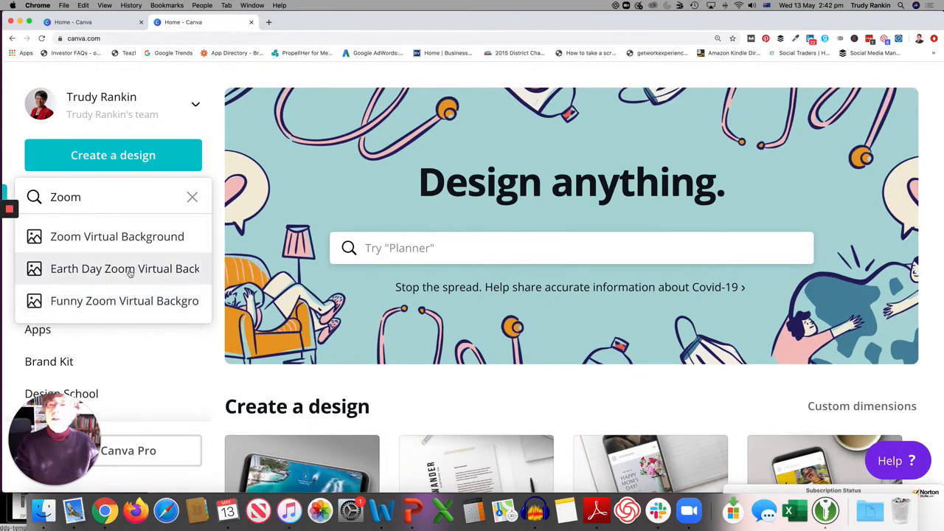
{"action": "left_click", "coordinate": [106, 237]}
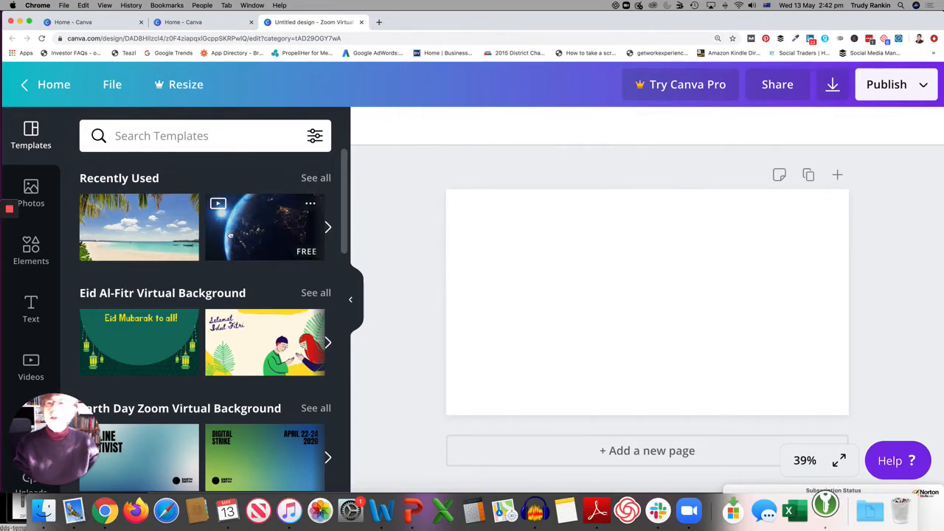
- Try the recently used beach template on page 1, delete it there and apply it to a new second page
{"action": "left_click", "coordinate": [138, 233]}
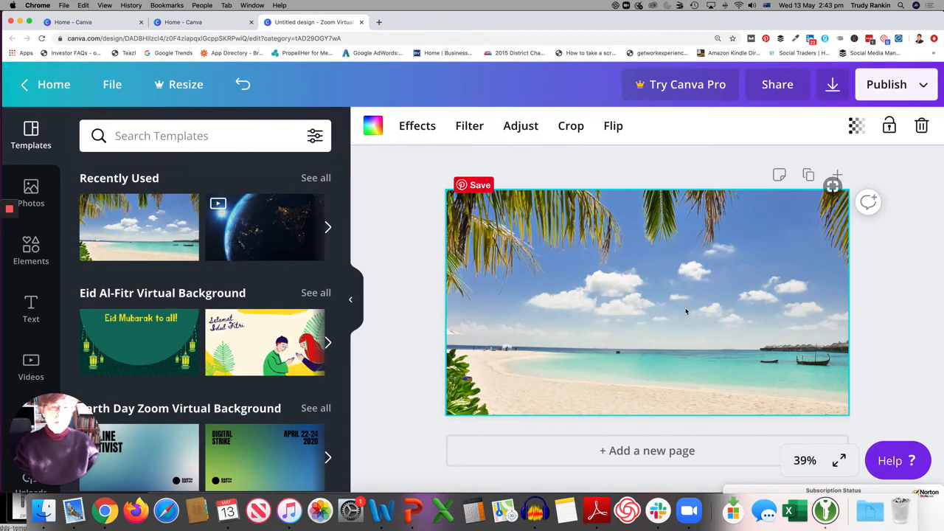
{"action": "key", "text": "Delete"}
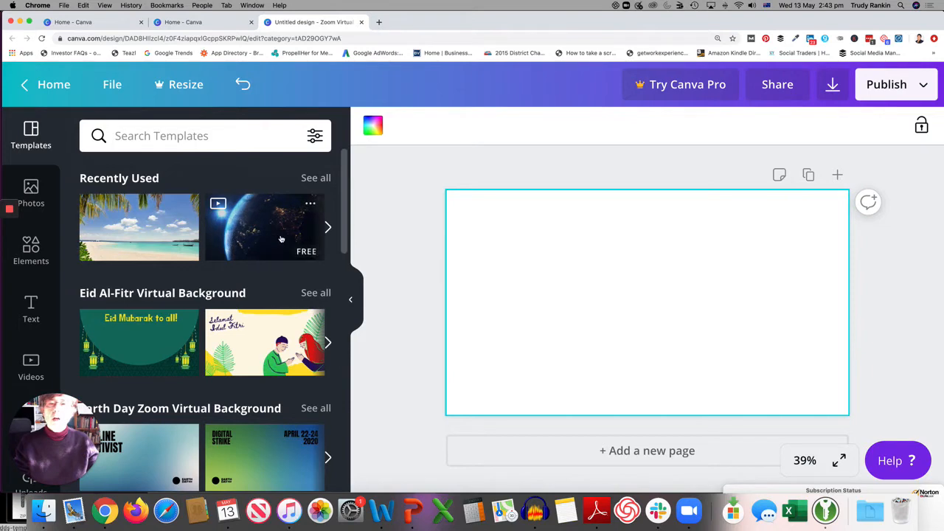
{"action": "left_click", "coordinate": [652, 451]}
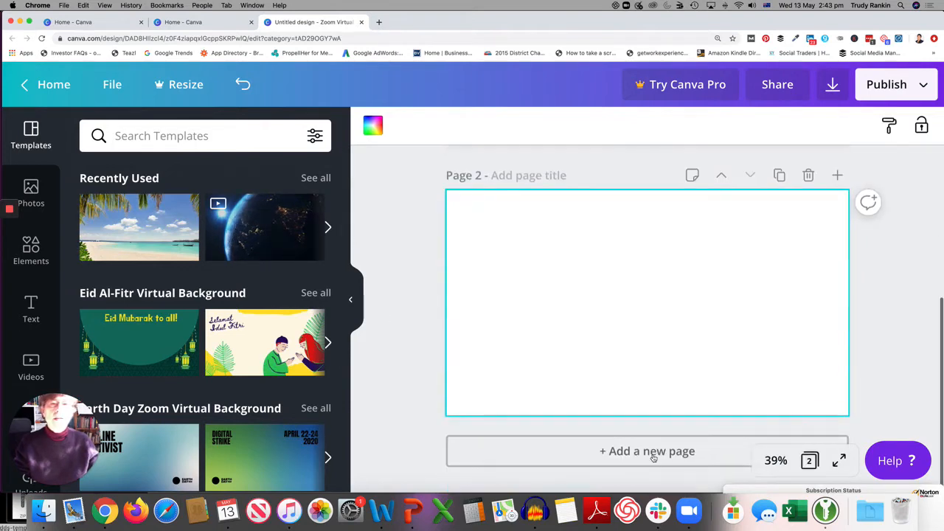
{"action": "scroll", "coordinate": [653, 459], "scroll_direction": "up", "scroll_amount": 3}
{"action": "scroll", "coordinate": [654, 459], "scroll_direction": "up", "scroll_amount": 1}
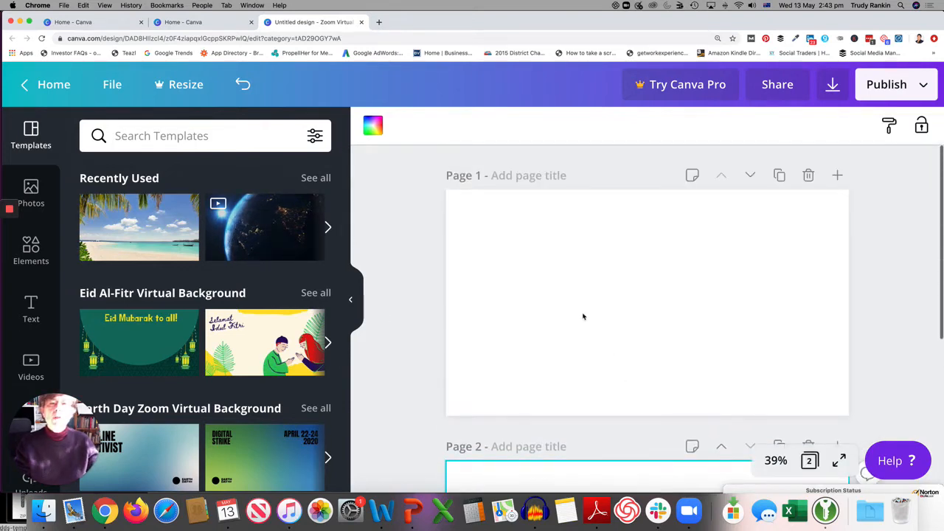
{"action": "left_click", "coordinate": [151, 236]}
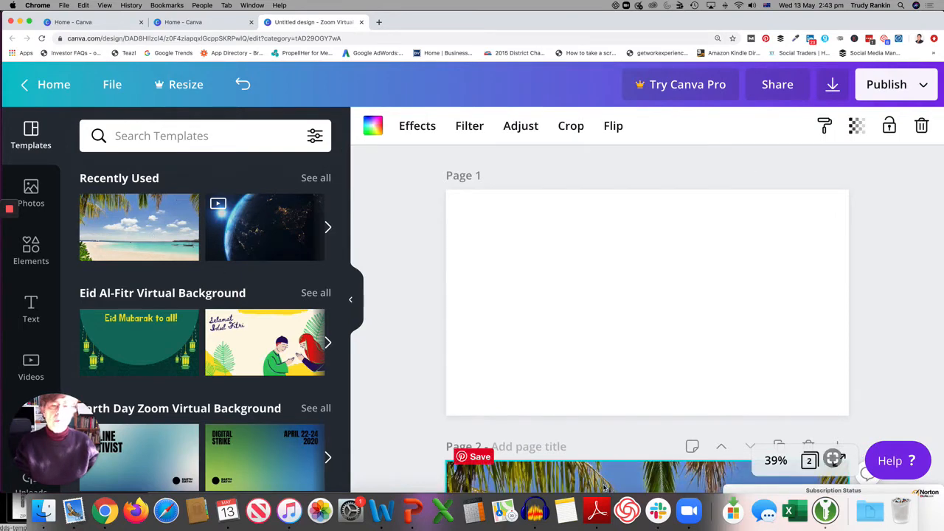
- Apply the recently used Earth-from-space video template to the blank first page
{"action": "left_click", "coordinate": [551, 256]}
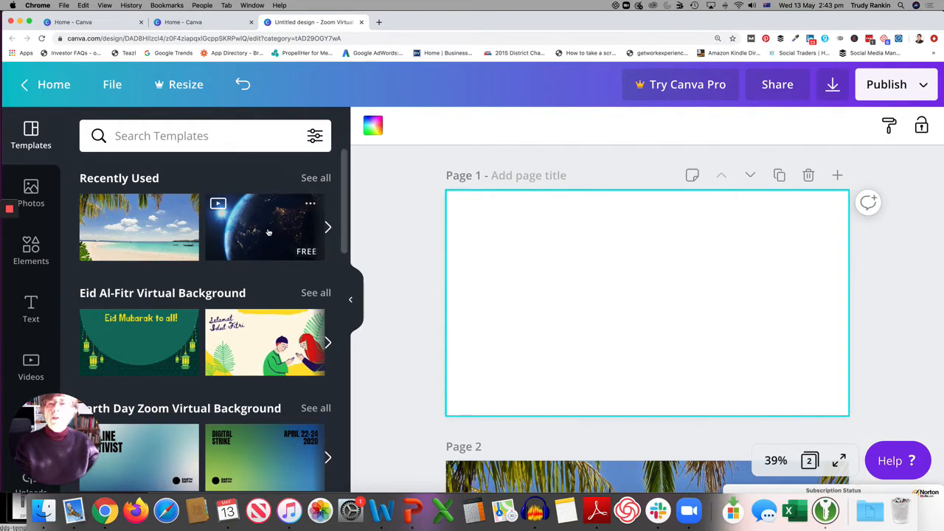
{"action": "left_click", "coordinate": [267, 233]}
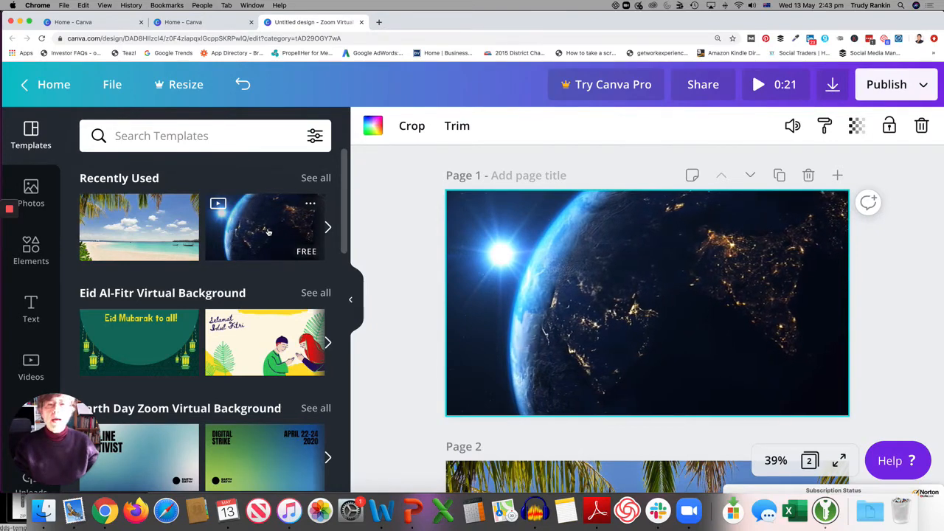
{"action": "mouse_move", "coordinate": [607, 317]}
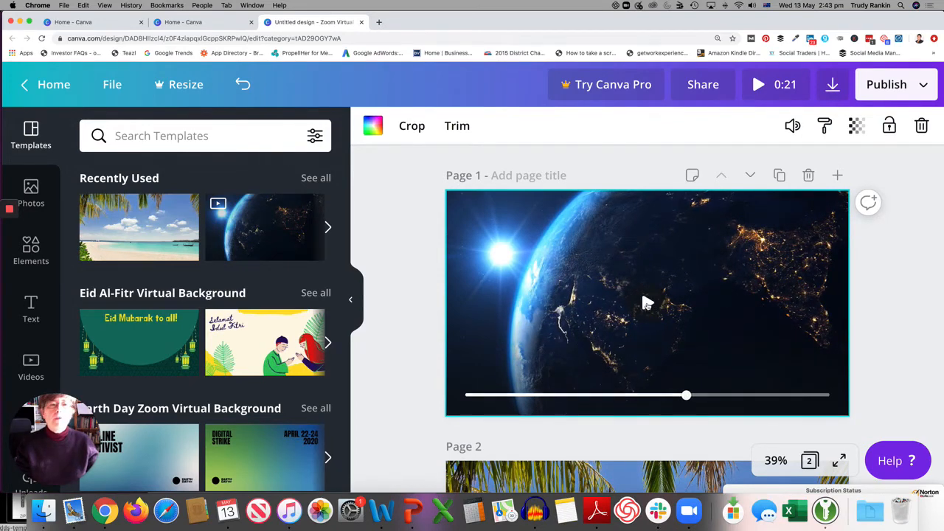
{"action": "scroll", "coordinate": [646, 303], "scroll_direction": "down", "scroll_amount": 3}
{"action": "scroll", "coordinate": [647, 306], "scroll_direction": "up", "scroll_amount": 3}
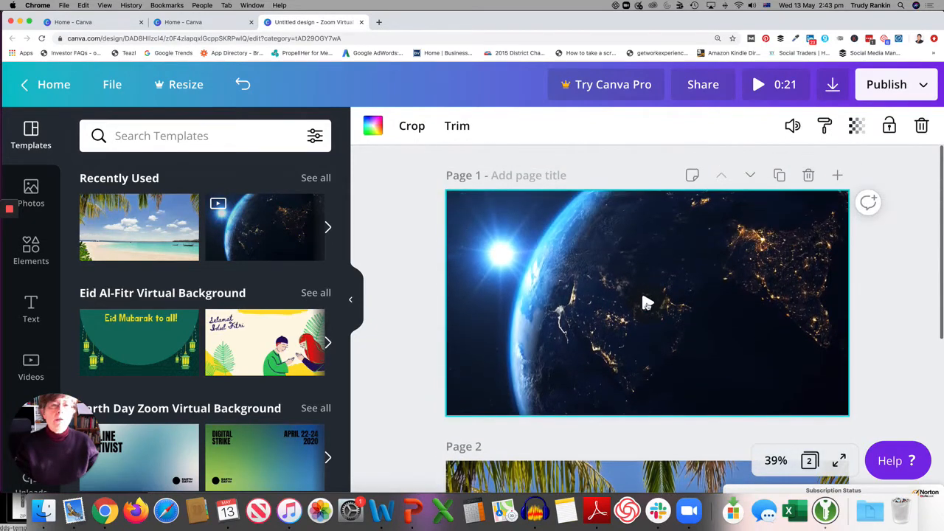
- Add a third page, clear the beach photo from it, and show the uploaded images
{"action": "scroll", "coordinate": [647, 306], "scroll_direction": "down", "scroll_amount": 7}
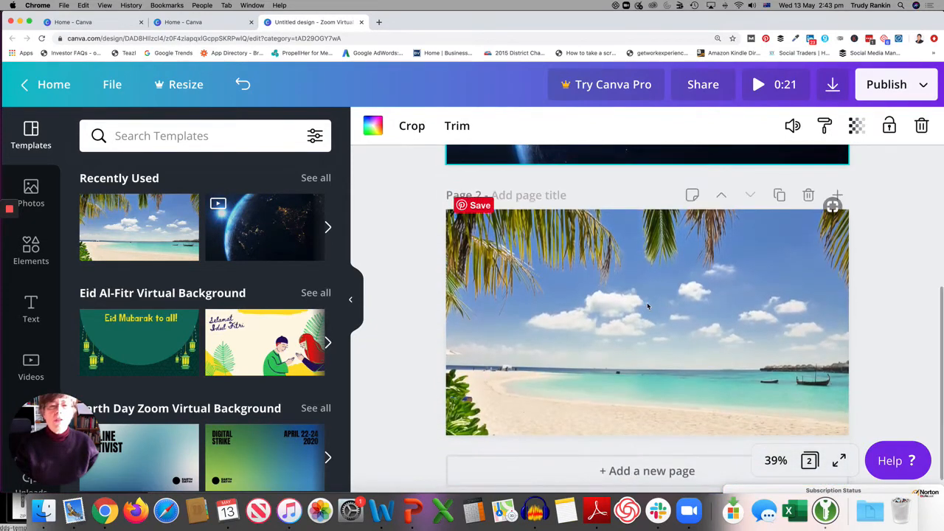
{"action": "scroll", "coordinate": [647, 305], "scroll_direction": "down", "scroll_amount": 1}
{"action": "left_click", "coordinate": [638, 442]}
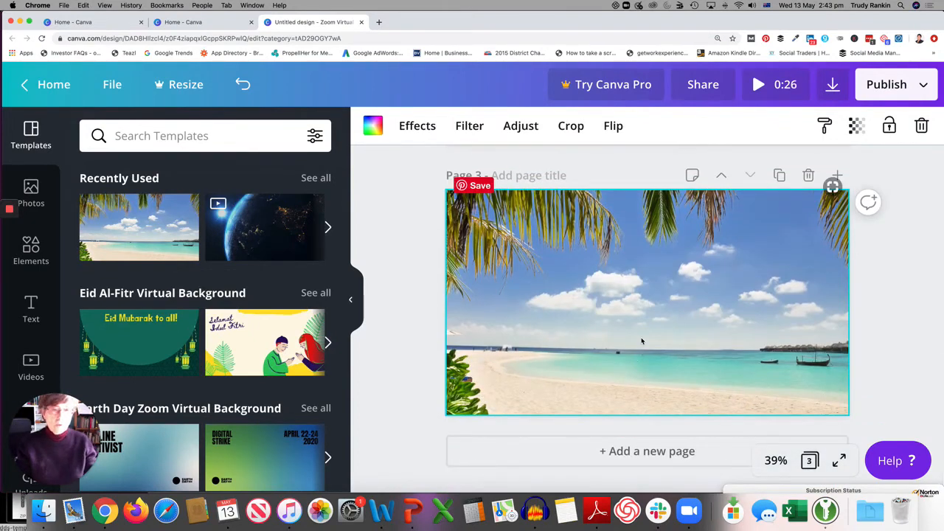
{"action": "key", "text": "Delete"}
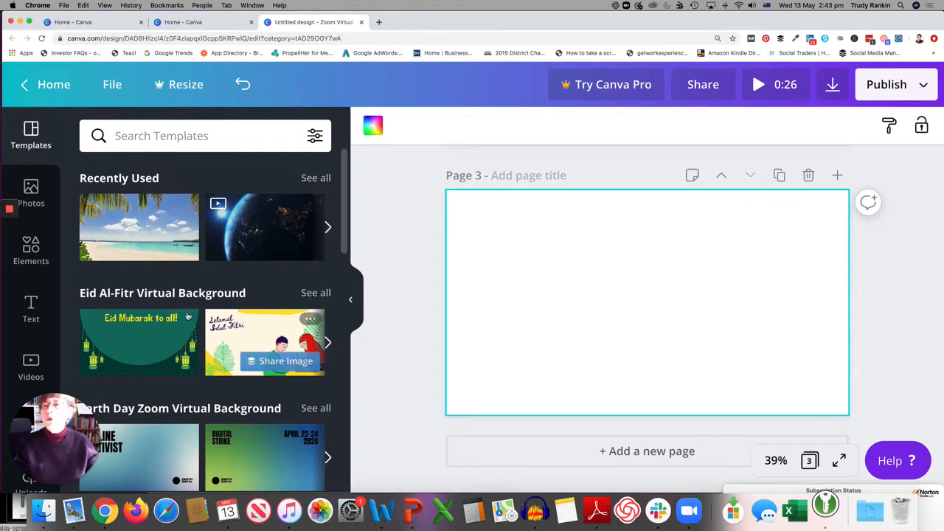
{"action": "scroll", "coordinate": [34, 321], "scroll_direction": "down", "scroll_amount": 3}
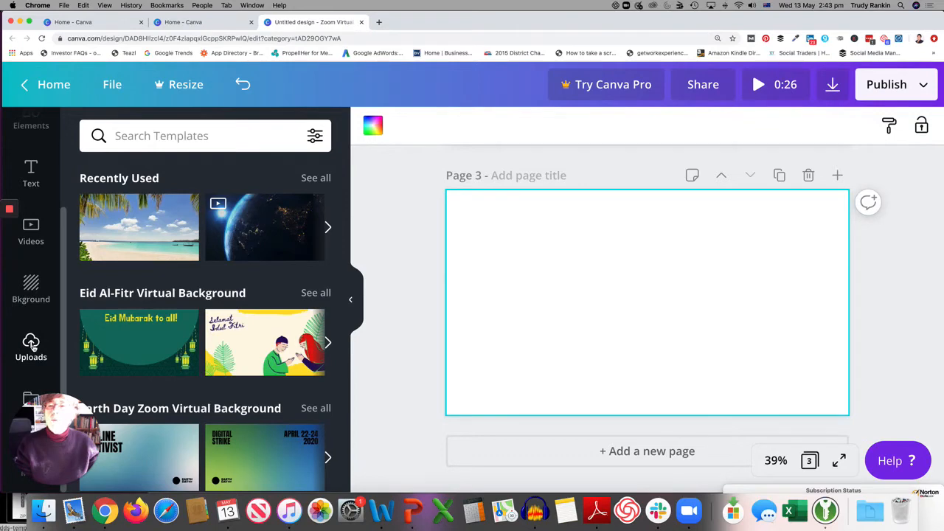
{"action": "left_click", "coordinate": [31, 347]}
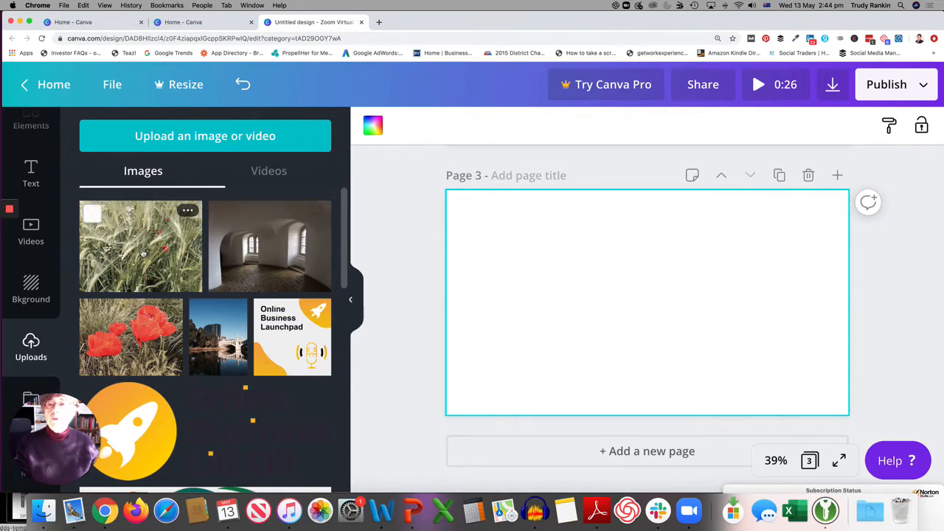
- Place the uploaded portrait photo of the building and bridge on page 3 and enlarge it to the full page width
{"action": "left_click", "coordinate": [219, 331]}
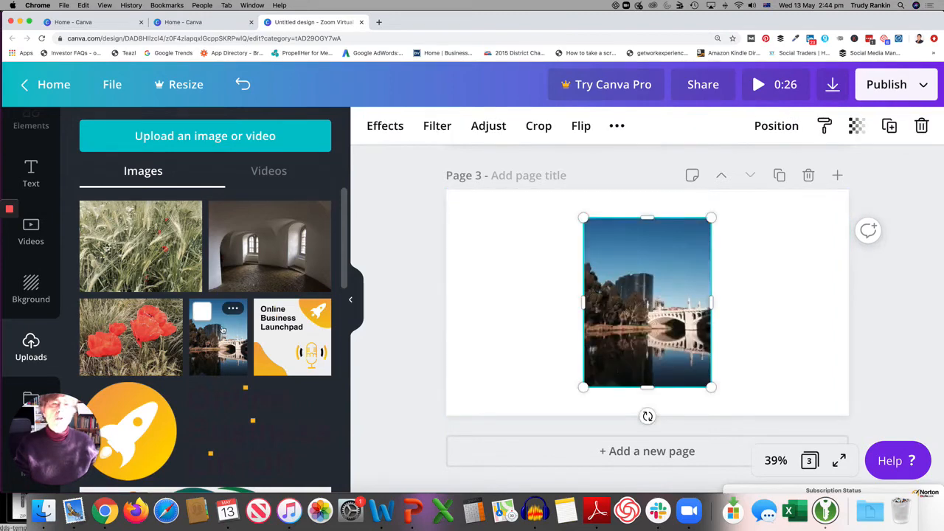
{"action": "left_click_drag", "start_coordinate": [710, 218], "coordinate": [732, 189]}
{"action": "left_click_drag", "start_coordinate": [584, 386], "coordinate": [395, 528]}
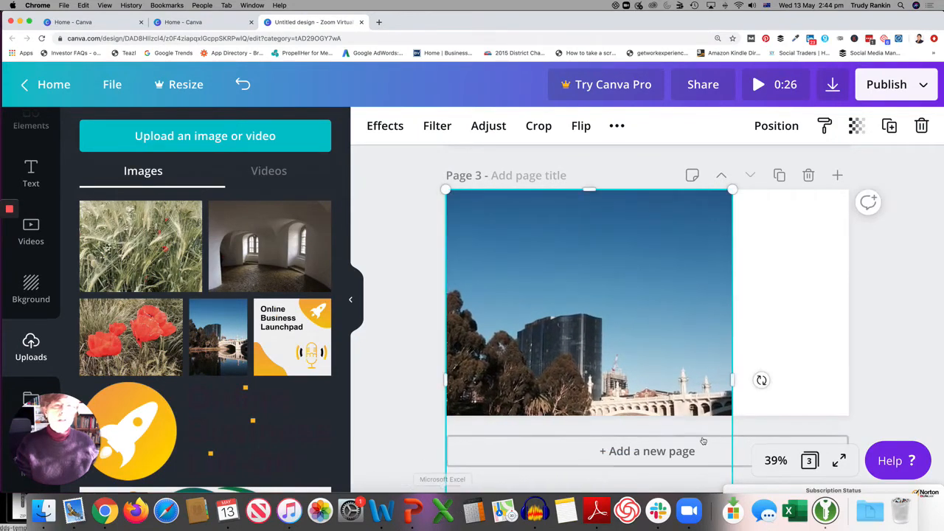
{"action": "left_click_drag", "start_coordinate": [735, 392], "coordinate": [852, 383]}
{"action": "scroll", "coordinate": [703, 337], "scroll_direction": "down", "scroll_amount": 1}
{"action": "scroll", "coordinate": [702, 337], "scroll_direction": "down", "scroll_amount": 2}
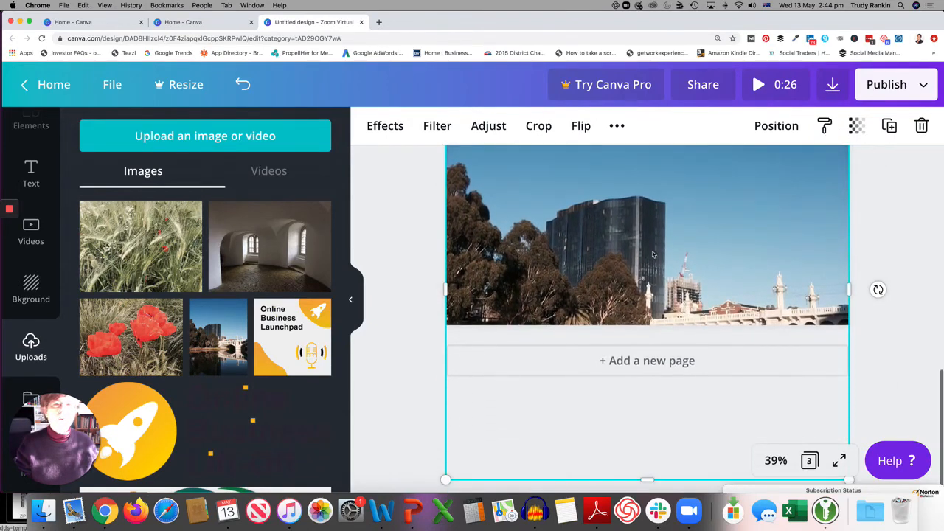
- Check how the building and bridge photo fits page 3 and delete it
{"action": "scroll", "coordinate": [641, 238], "scroll_direction": "up", "scroll_amount": 3}
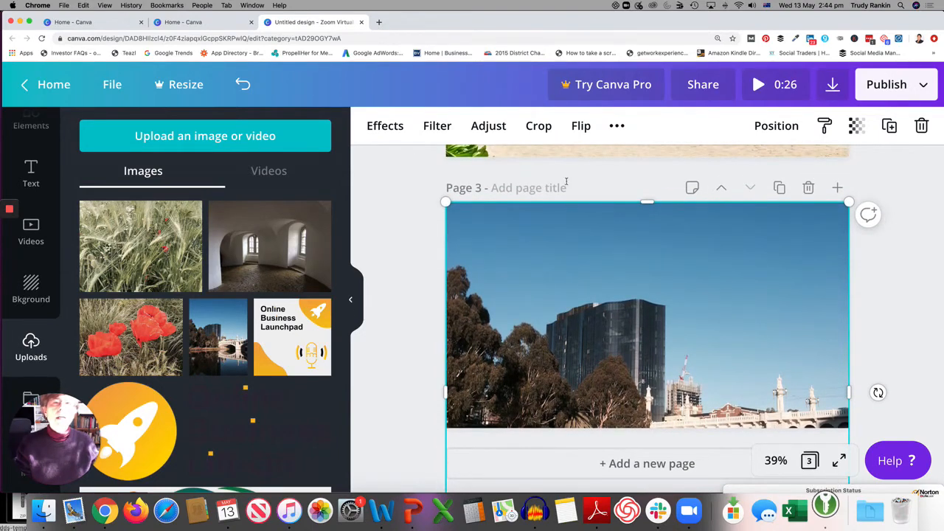
{"action": "scroll", "coordinate": [566, 275], "scroll_direction": "down", "scroll_amount": 2}
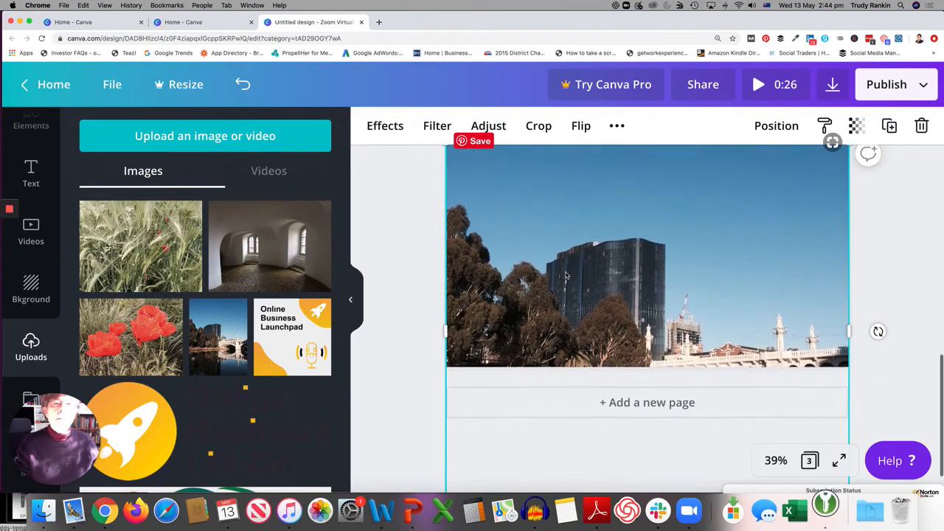
{"action": "scroll", "coordinate": [565, 275], "scroll_direction": "up", "scroll_amount": 2}
{"action": "scroll", "coordinate": [565, 275], "scroll_direction": "down", "scroll_amount": 2}
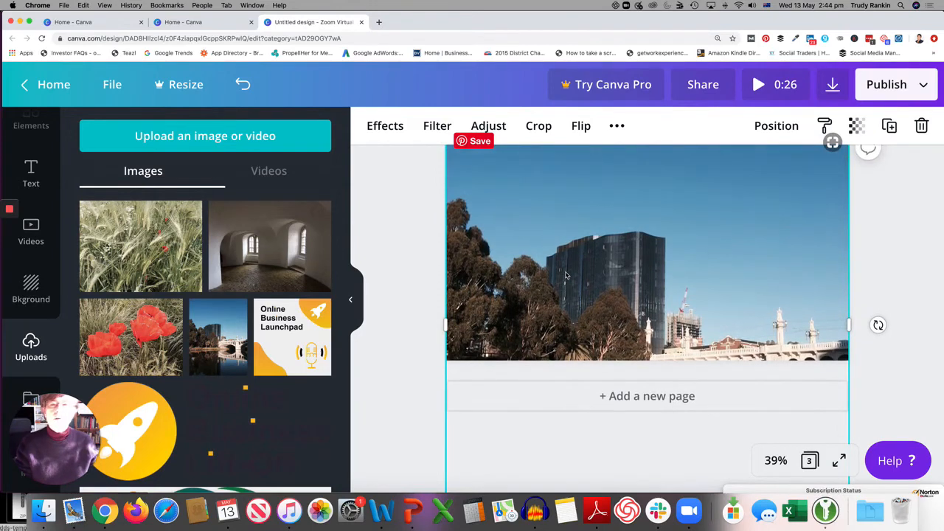
{"action": "scroll", "coordinate": [566, 275], "scroll_direction": "up", "scroll_amount": 2}
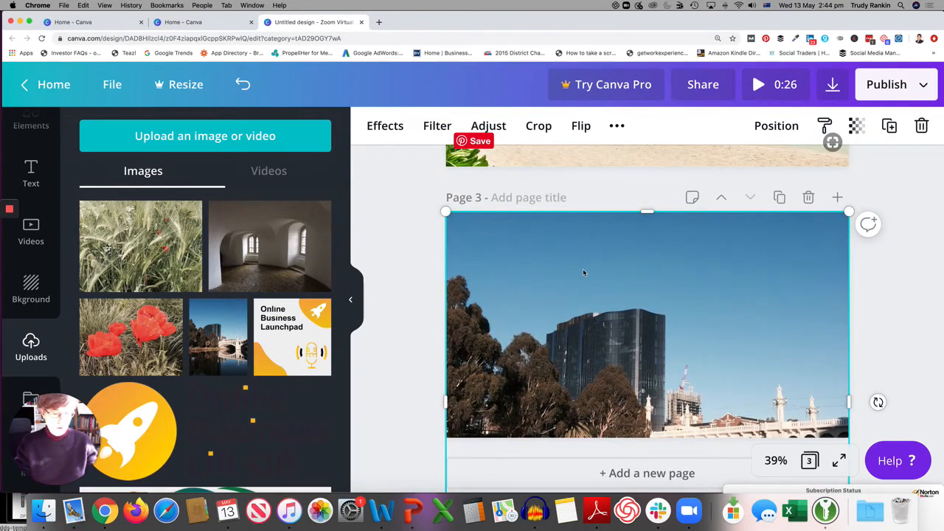
{"action": "key", "text": "Delete"}
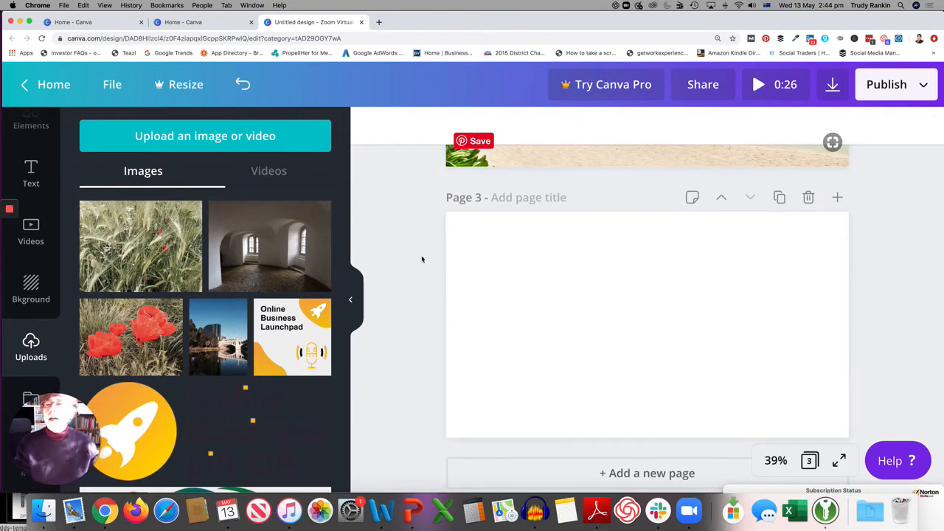
- Place the uploaded photo of wheat with red poppies on page 3 and enlarge it to cover the whole page
{"action": "left_click", "coordinate": [135, 256]}
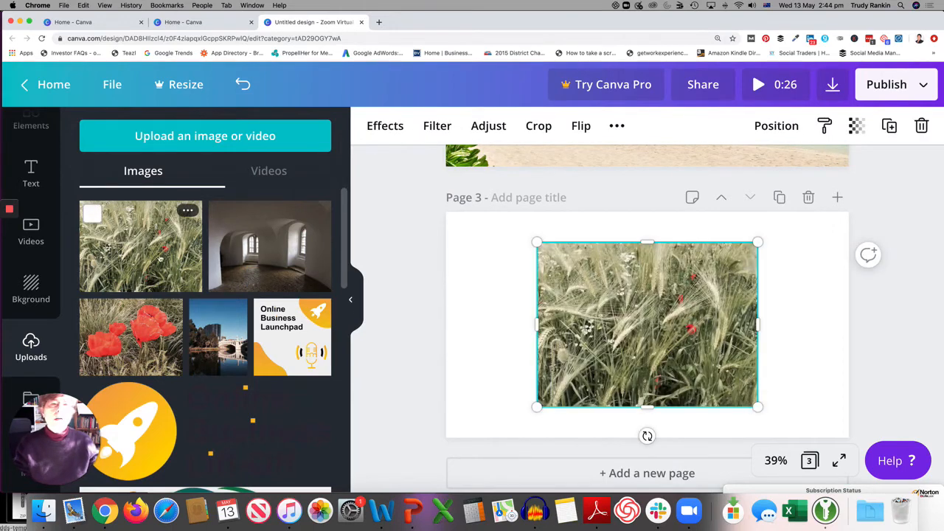
{"action": "left_click_drag", "start_coordinate": [537, 242], "coordinate": [440, 270]}
{"action": "left_click_drag", "start_coordinate": [469, 407], "coordinate": [439, 450]}
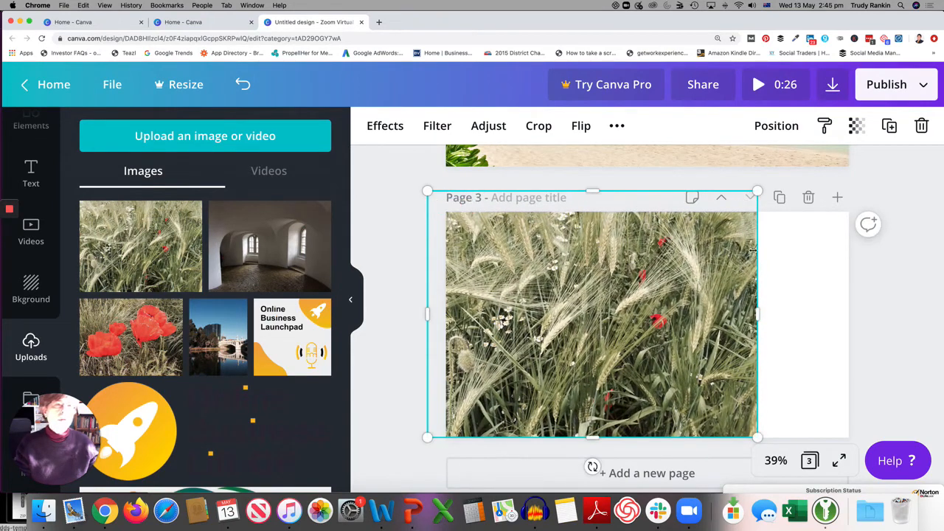
{"action": "left_click_drag", "start_coordinate": [756, 320], "coordinate": [881, 309]}
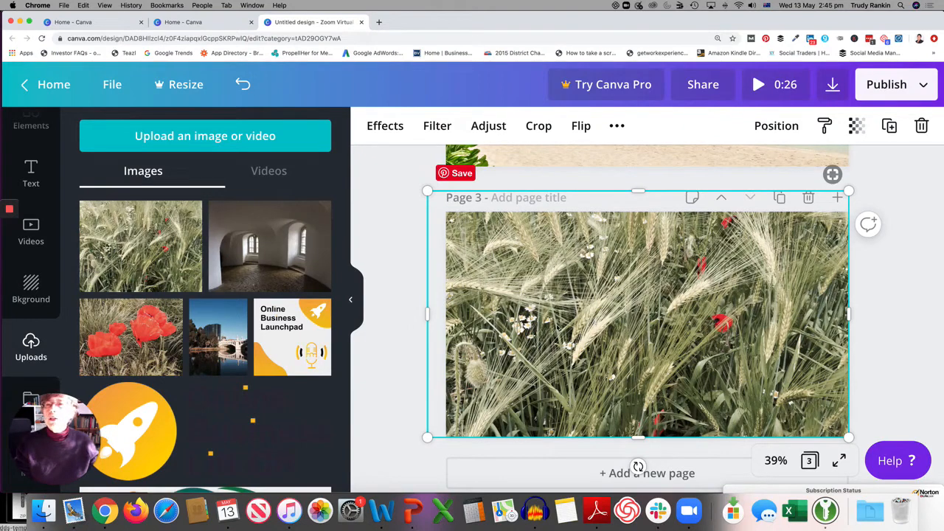
- Look through the text styles and font combinations and add a heading text box to page 3
{"action": "left_click", "coordinate": [32, 171]}
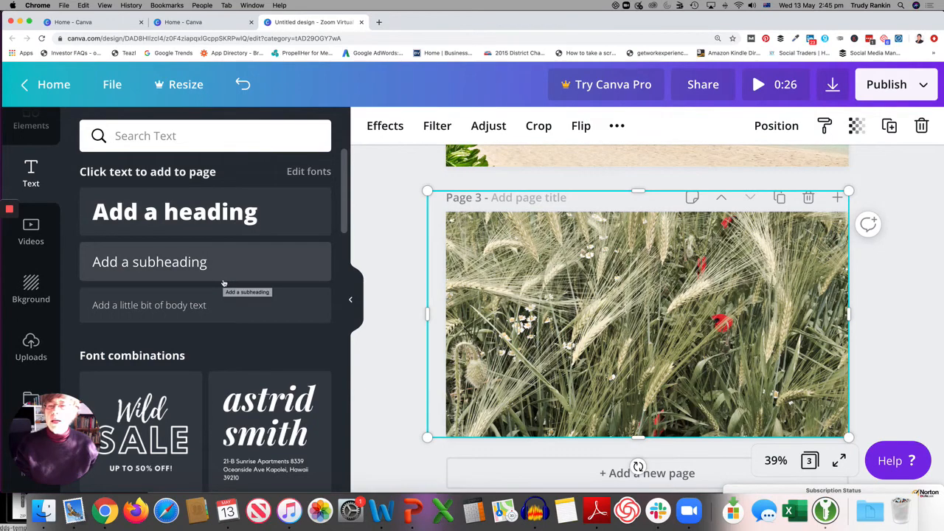
{"action": "scroll", "coordinate": [245, 361], "scroll_direction": "down", "scroll_amount": 2}
{"action": "scroll", "coordinate": [246, 361], "scroll_direction": "down", "scroll_amount": 5}
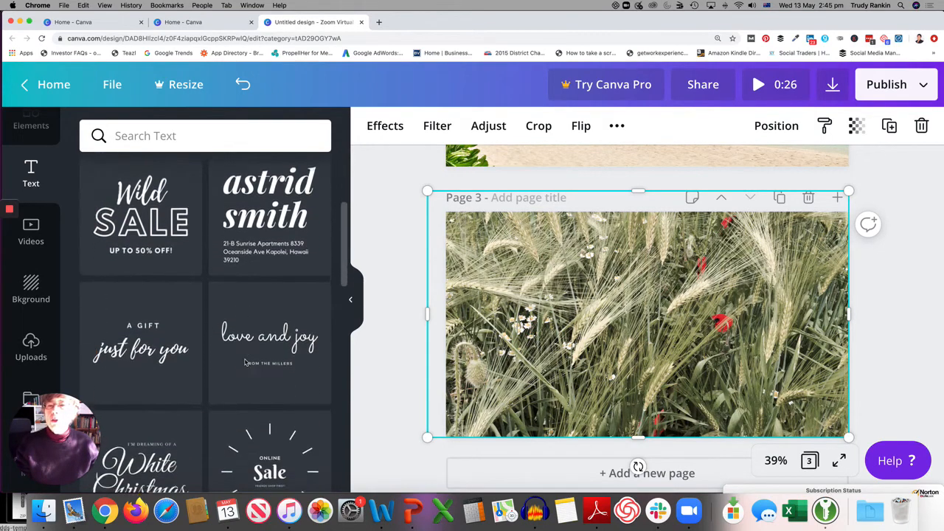
{"action": "scroll", "coordinate": [221, 417], "scroll_direction": "down", "scroll_amount": 6}
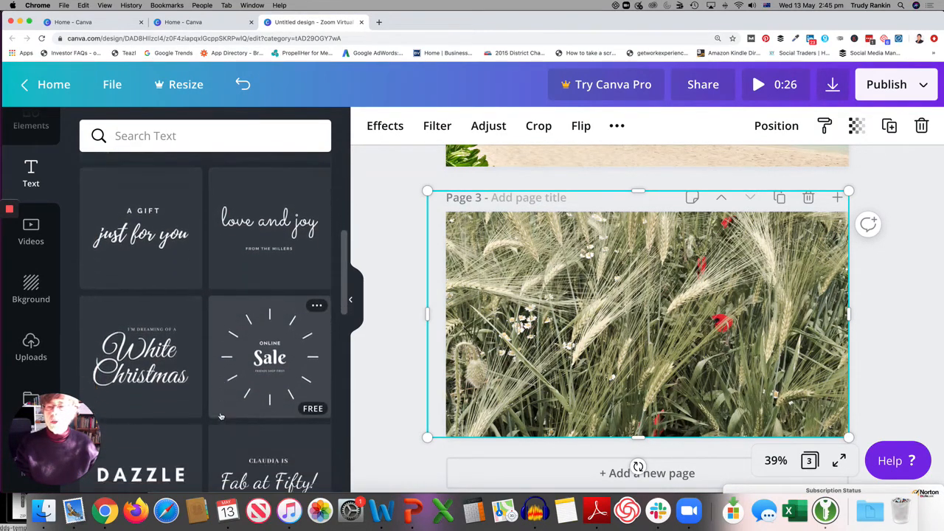
{"action": "scroll", "coordinate": [220, 417], "scroll_direction": "down", "scroll_amount": 7}
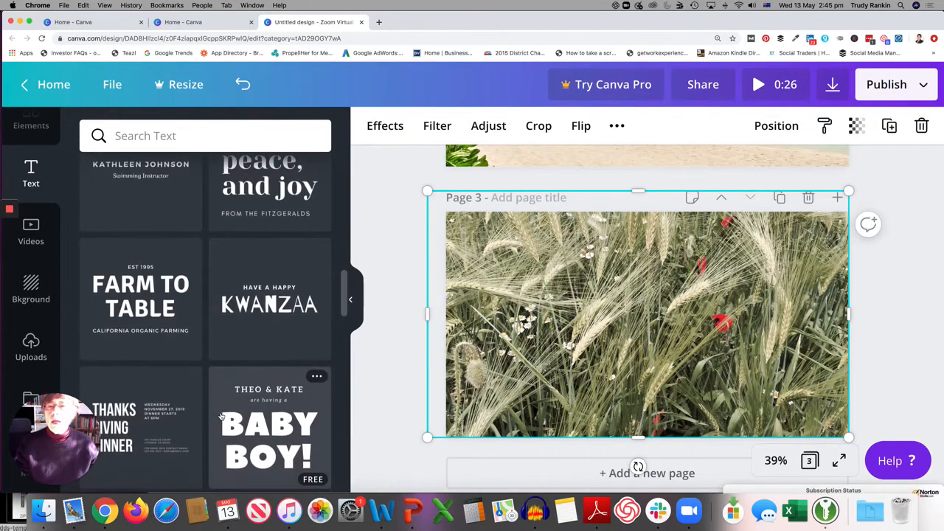
{"action": "scroll", "coordinate": [221, 417], "scroll_direction": "up", "scroll_amount": 18}
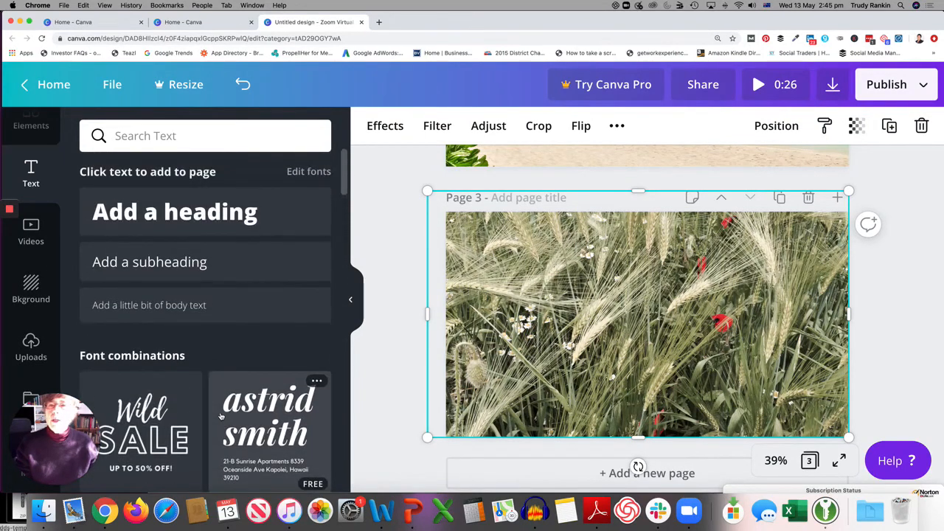
{"action": "left_click", "coordinate": [238, 216]}
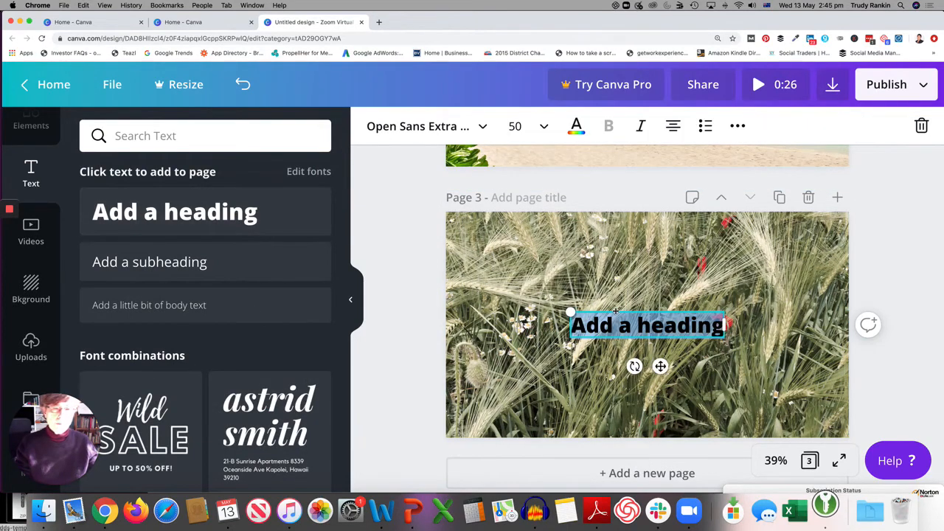
- Move the heading toward the wheat photo's left edge and widen its text box
{"action": "left_click_drag", "start_coordinate": [616, 309], "coordinate": [519, 310]}
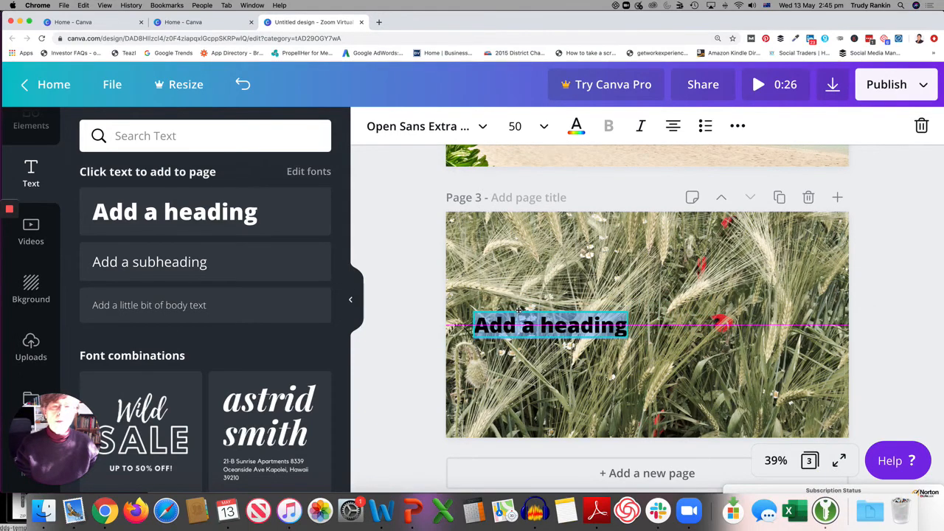
{"action": "left_click_drag", "start_coordinate": [519, 310], "coordinate": [503, 310]}
{"action": "left_click_drag", "start_coordinate": [611, 326], "coordinate": [671, 326]}
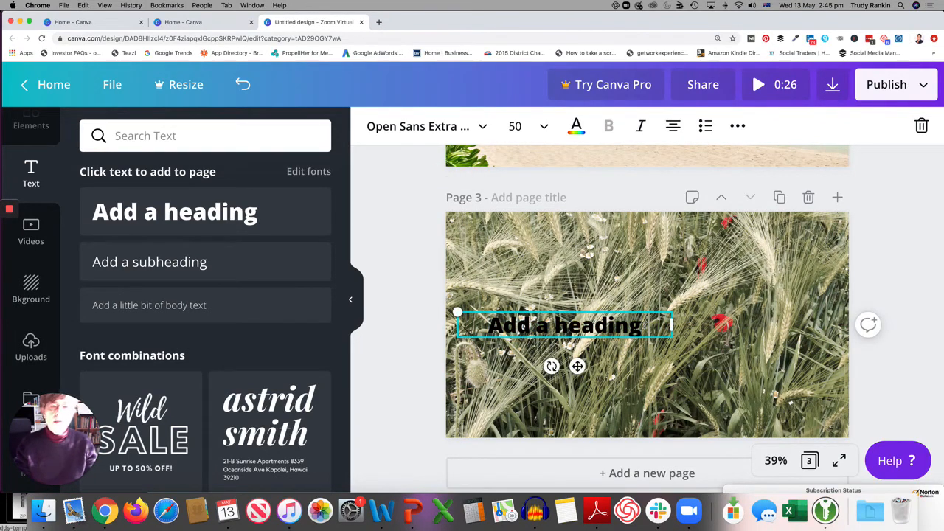
- Replace the heading's placeholder text with "West Island Digital"
{"action": "key", "text": "BackSpace"}
{"action": "key", "text": "BackSpace"}
{"action": "key", "text": "BackSpace"}
{"action": "key", "text": "BackSpace"}
{"action": "key", "text": "BackSpace"}
{"action": "key", "text": "BackSpace"}
{"action": "key", "text": "BackSpace"}
{"action": "key", "text": "BackSpace"}
{"action": "key", "text": "BackSpace"}
{"action": "key", "text": "BackSpace"}
{"action": "key", "text": "BackSpace"}
{"action": "key", "text": "BackSpace"}
{"action": "key", "text": "BackSpace"}
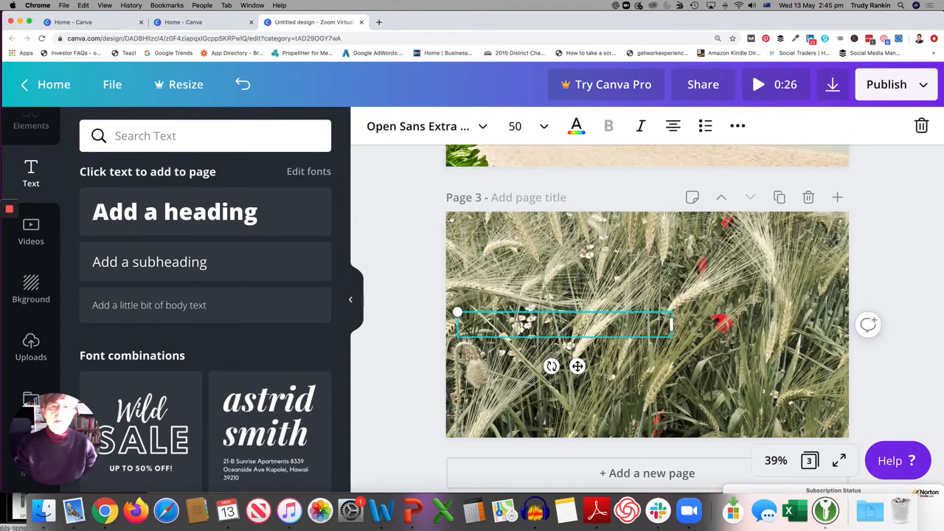
{"action": "type", "text": "West Island"}
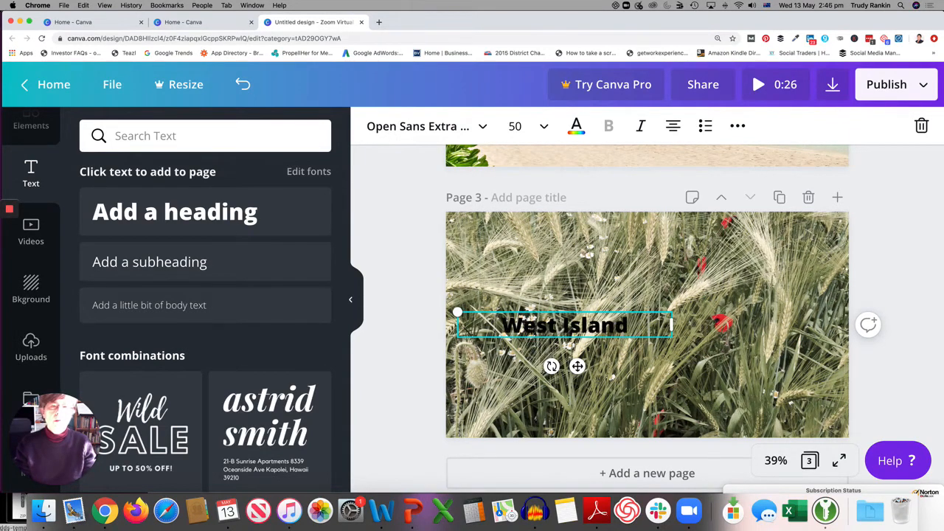
{"action": "type", "text": " Digital"}
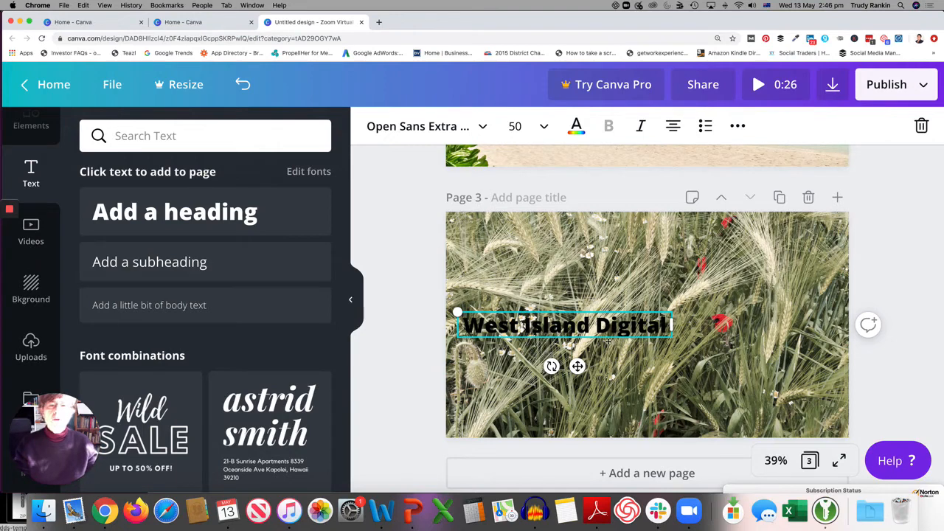
- Try orange on the "West Island Digital" heading, settle on white, and move the heading slightly higher on the photo
{"action": "left_click_drag", "start_coordinate": [671, 326], "coordinate": [460, 326]}
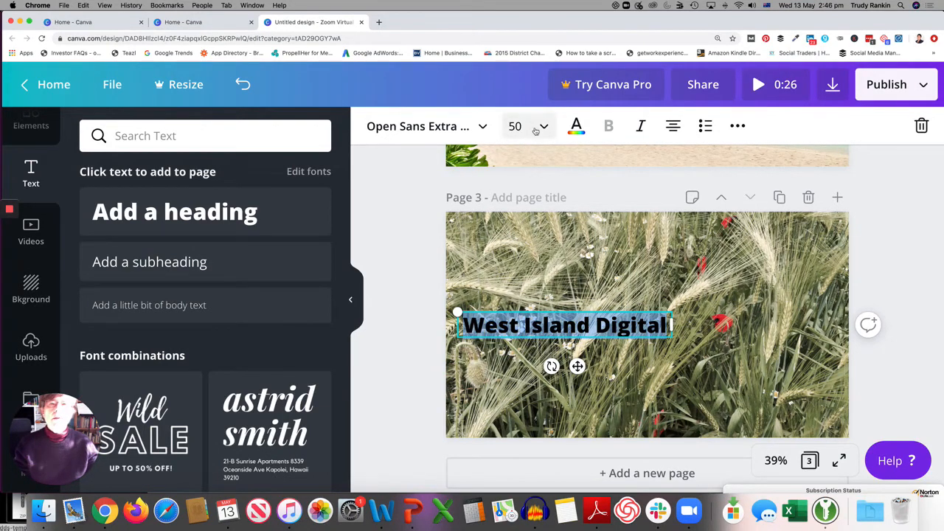
{"action": "left_click", "coordinate": [575, 126]}
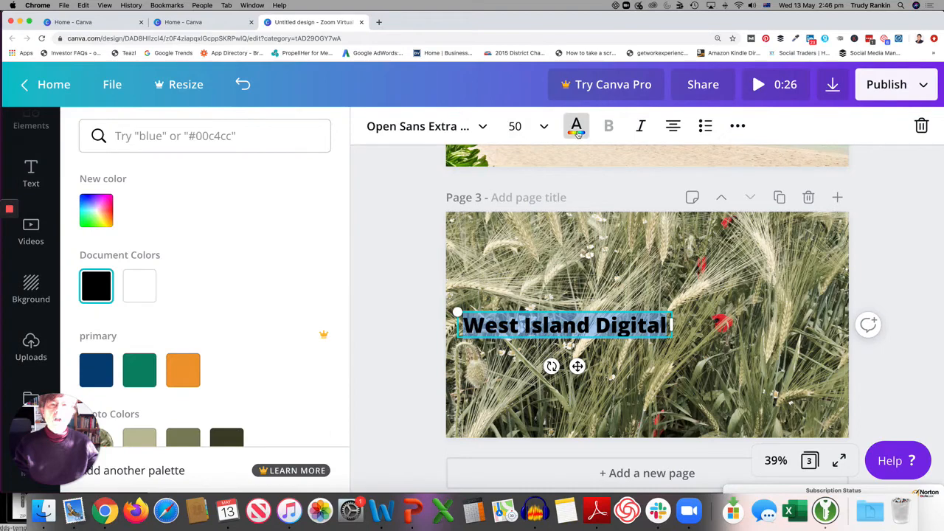
{"action": "left_click", "coordinate": [133, 289]}
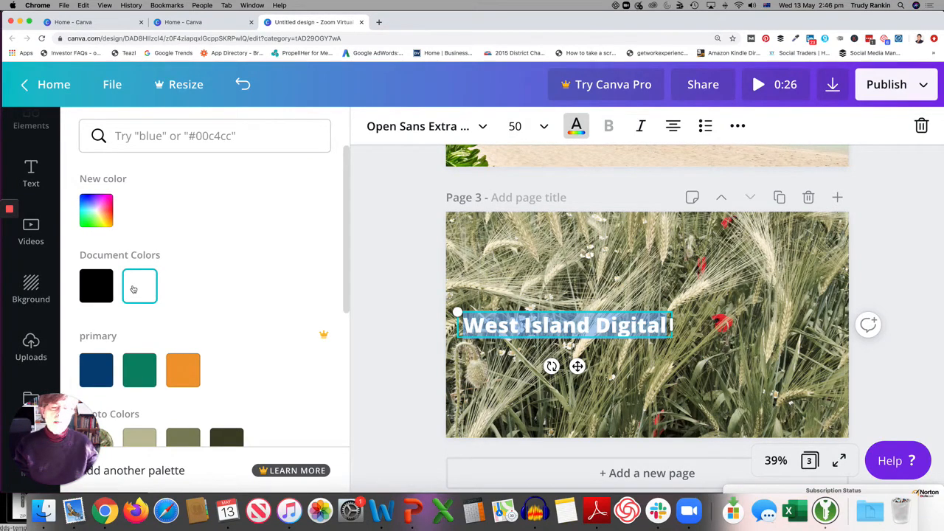
{"action": "left_click", "coordinate": [186, 373]}
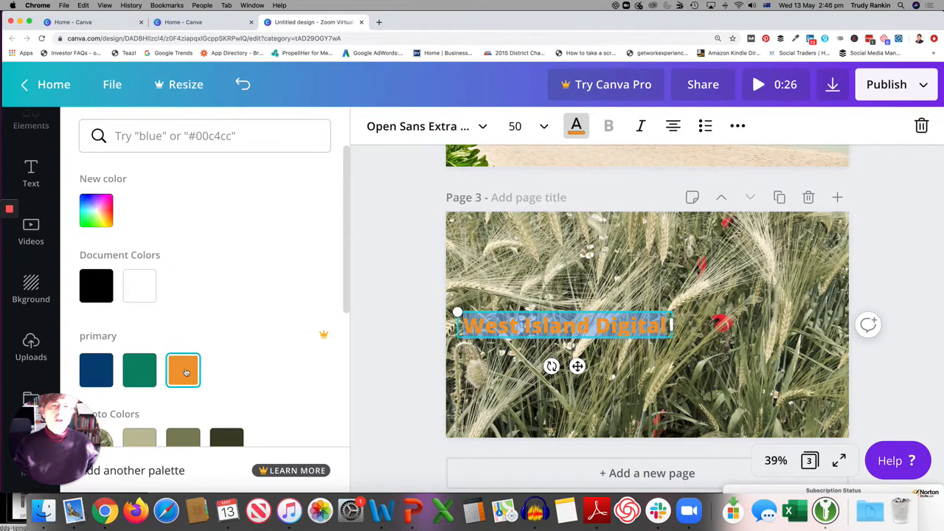
{"action": "left_click", "coordinate": [144, 294]}
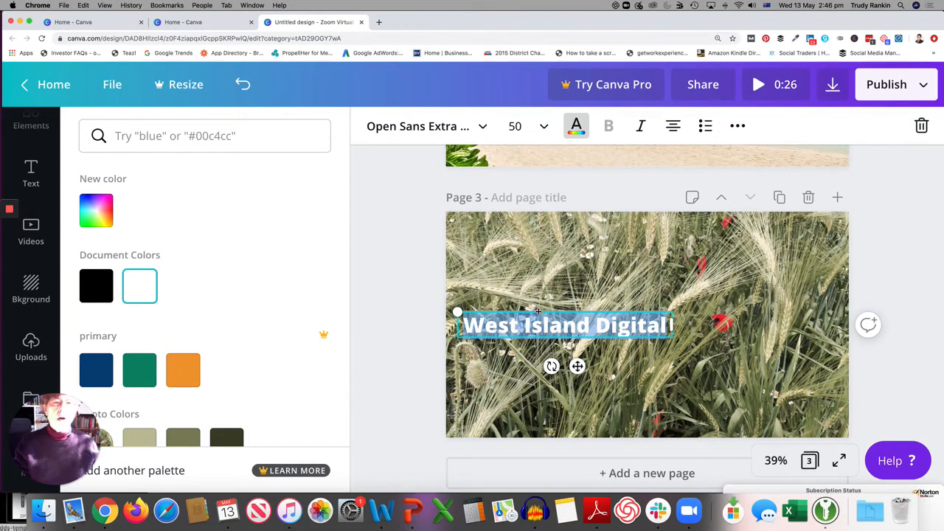
{"action": "left_click_drag", "start_coordinate": [537, 311], "coordinate": [544, 275]}
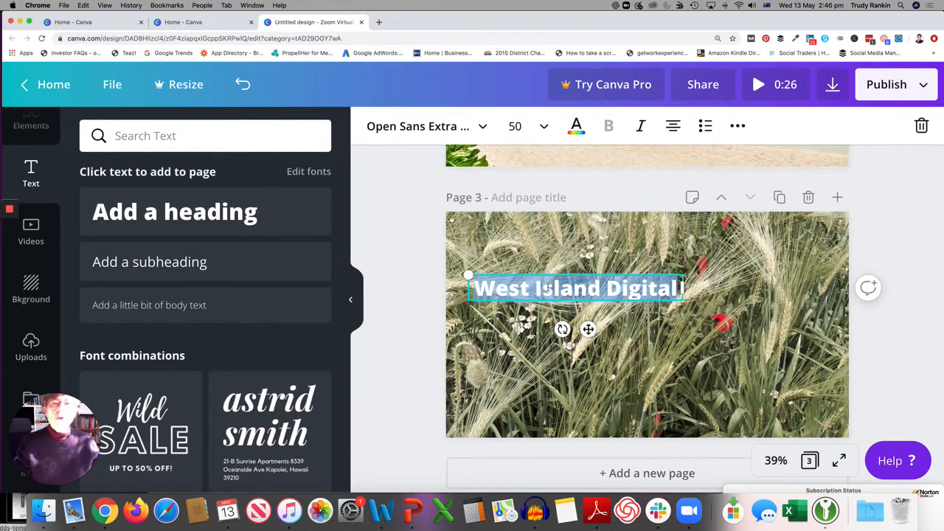
- Set the heading's font to Bukhari Script after comparing it with Archivo Black
{"action": "left_click", "coordinate": [350, 299]}
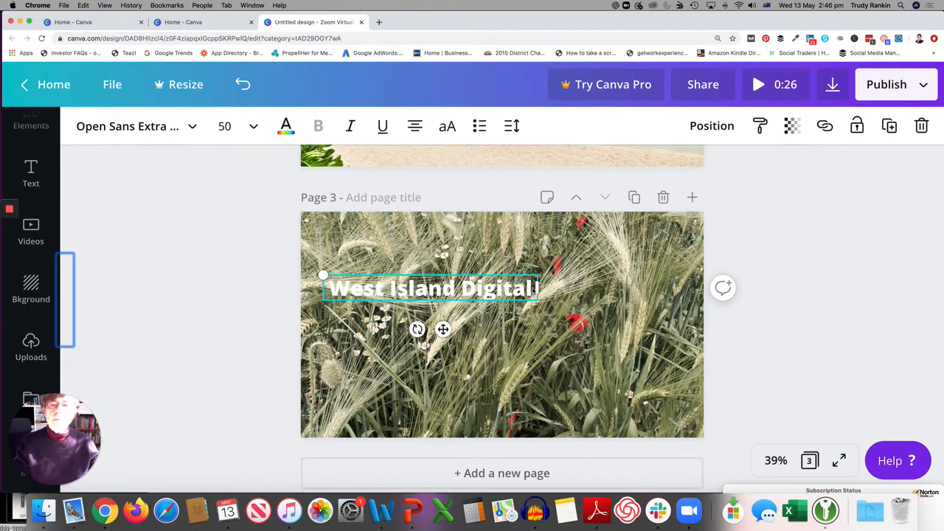
{"action": "left_click_drag", "start_coordinate": [536, 288], "coordinate": [329, 288]}
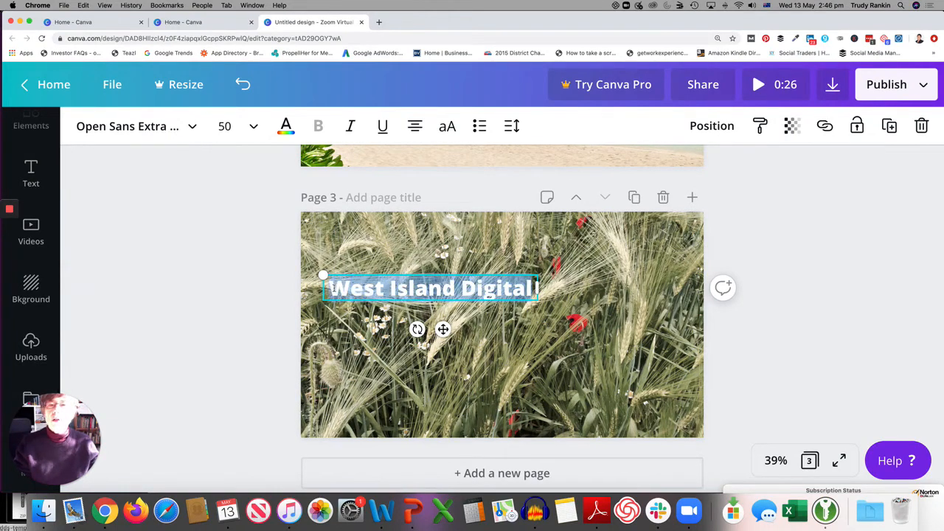
{"action": "left_click", "coordinate": [194, 127]}
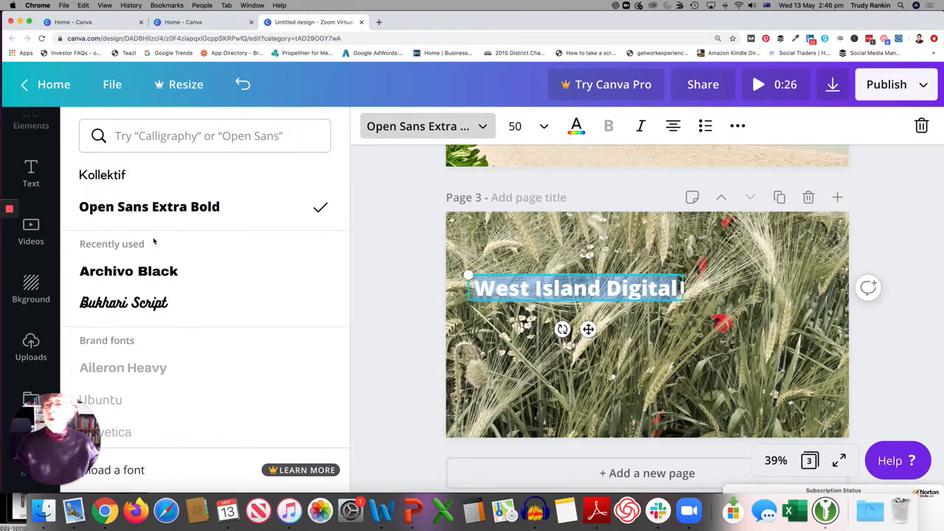
{"action": "left_click", "coordinate": [149, 306]}
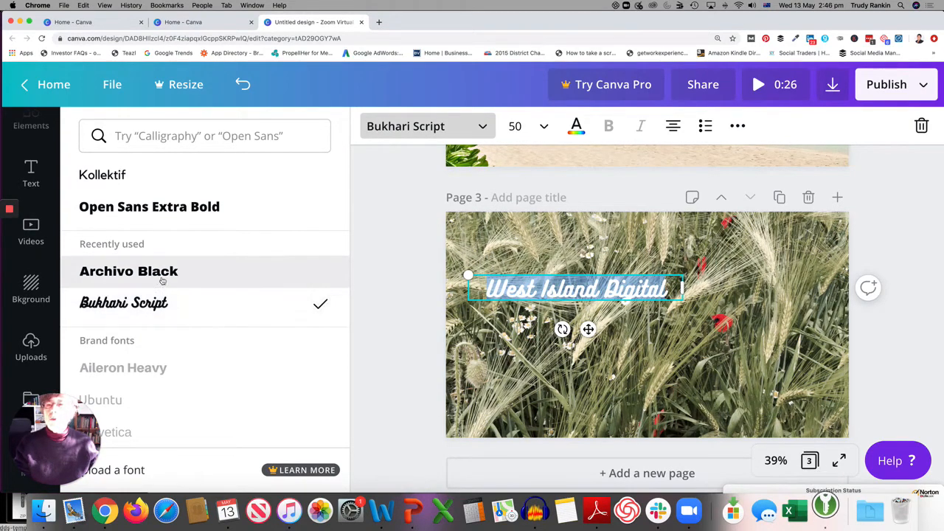
{"action": "left_click", "coordinate": [164, 273]}
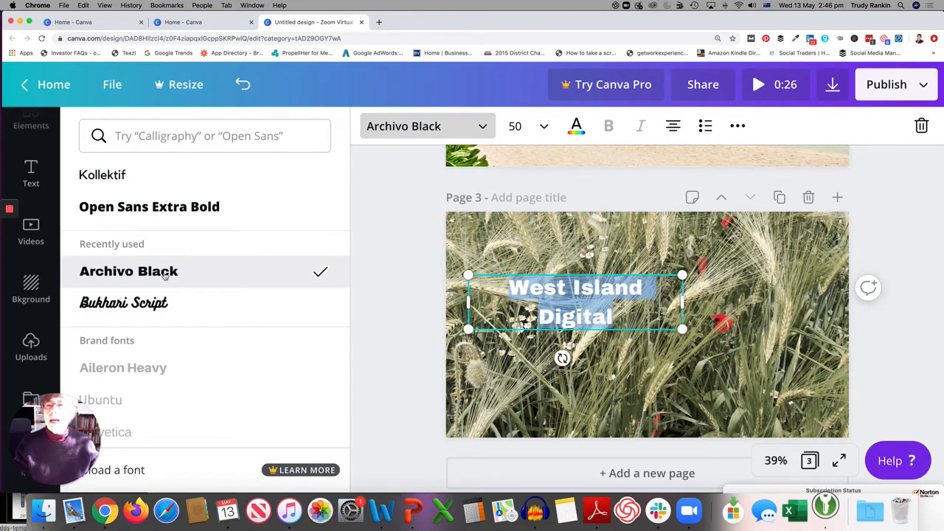
{"action": "left_click", "coordinate": [154, 307]}
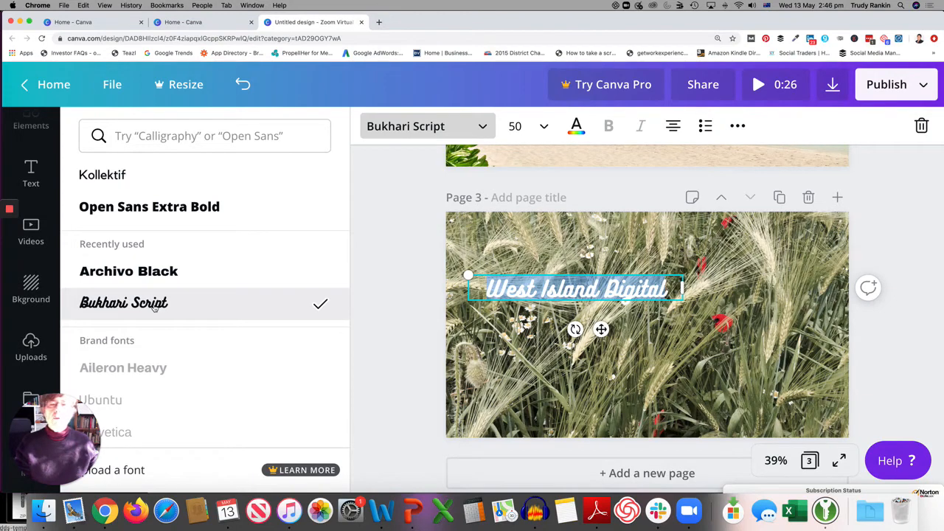
- Set the heading's font size to 64 and extend its text box toward the photo's left edge
{"action": "left_click", "coordinate": [545, 128]}
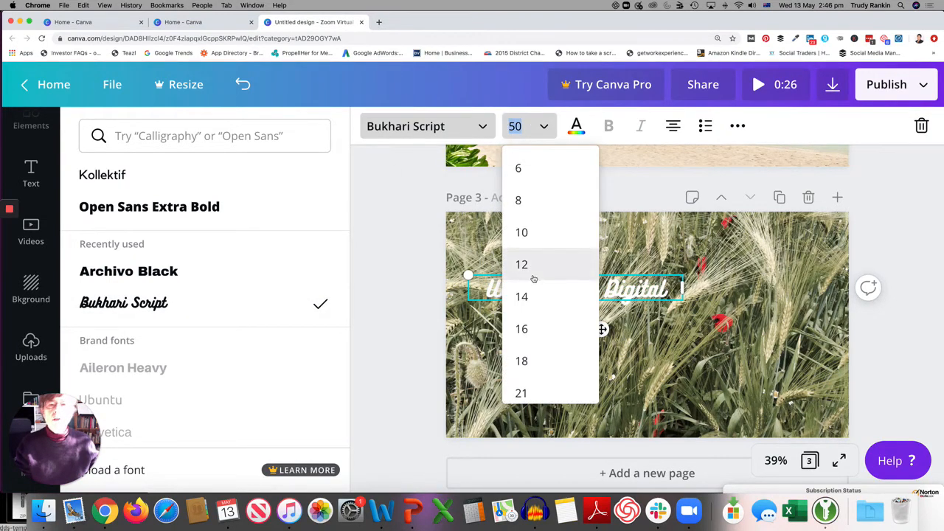
{"action": "scroll", "coordinate": [533, 277], "scroll_direction": "down", "scroll_amount": 5}
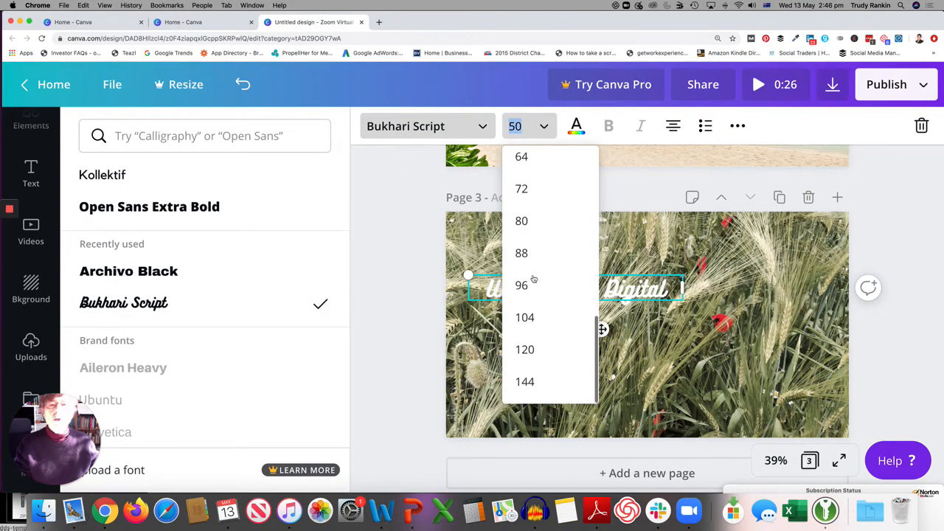
{"action": "left_click", "coordinate": [523, 157]}
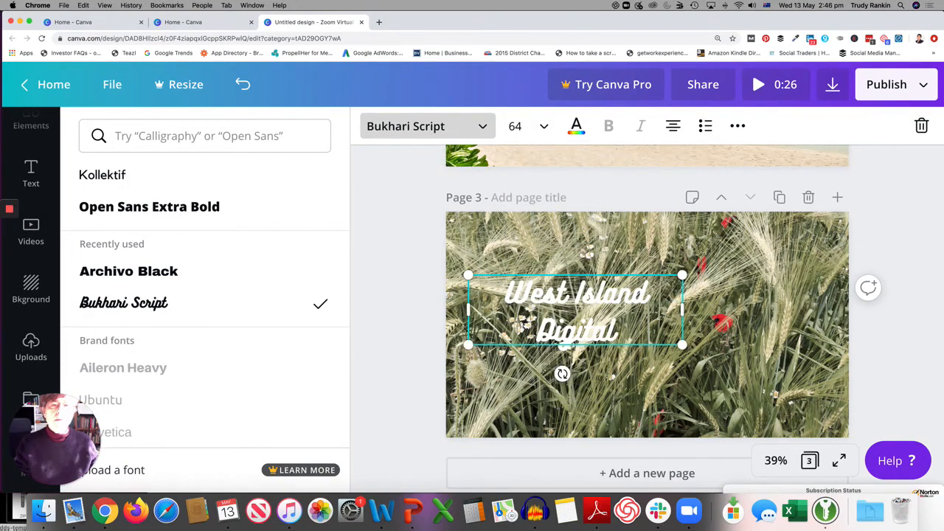
{"action": "left_click_drag", "start_coordinate": [470, 311], "coordinate": [455, 311]}
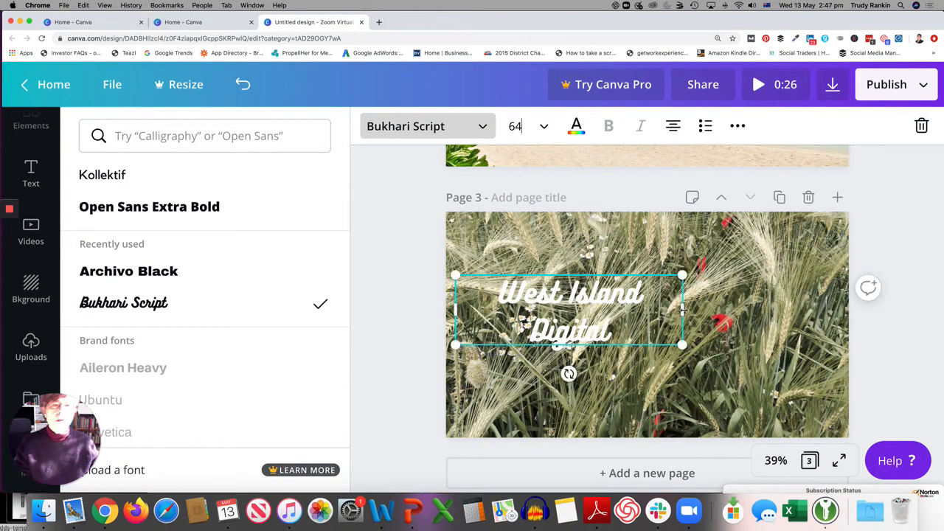
- Scale the heading to font size 70.1 and narrow its box so it wraps onto two lines in the photo's upper-left area
{"action": "left_click_drag", "start_coordinate": [682, 310], "coordinate": [648, 301]}
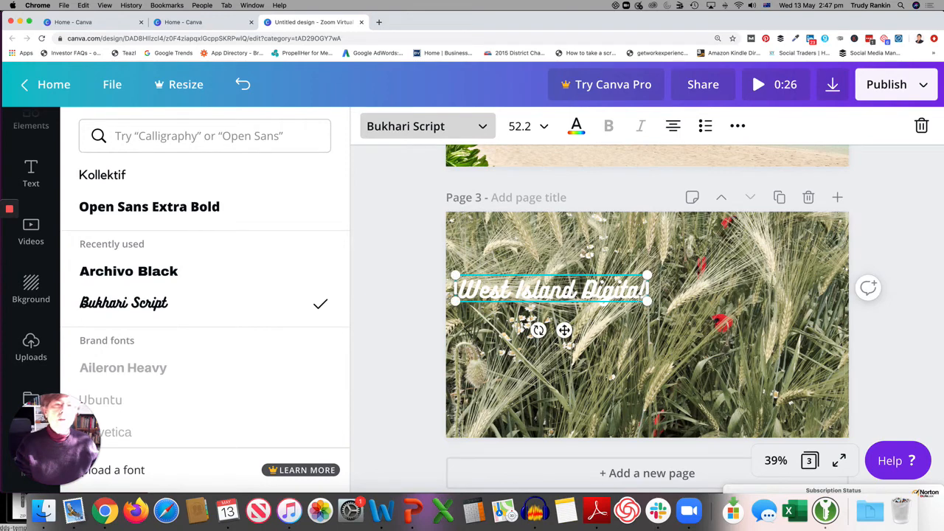
{"action": "left_click_drag", "start_coordinate": [647, 299], "coordinate": [610, 298]}
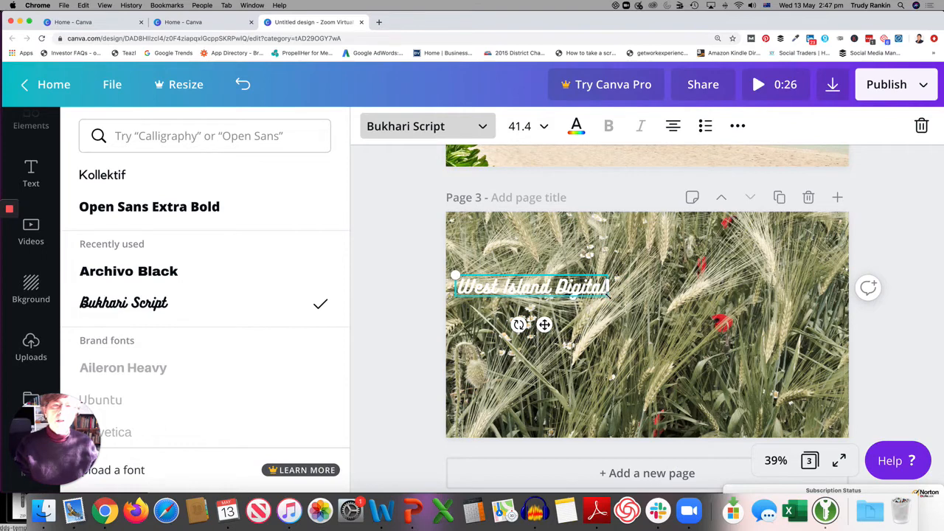
{"action": "left_click_drag", "start_coordinate": [609, 296], "coordinate": [710, 346]}
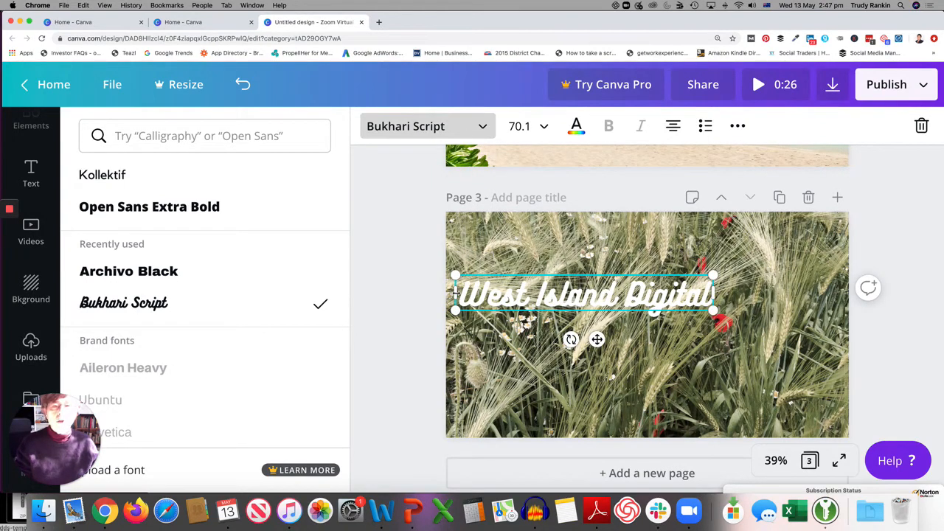
{"action": "left_click_drag", "start_coordinate": [455, 294], "coordinate": [474, 294]}
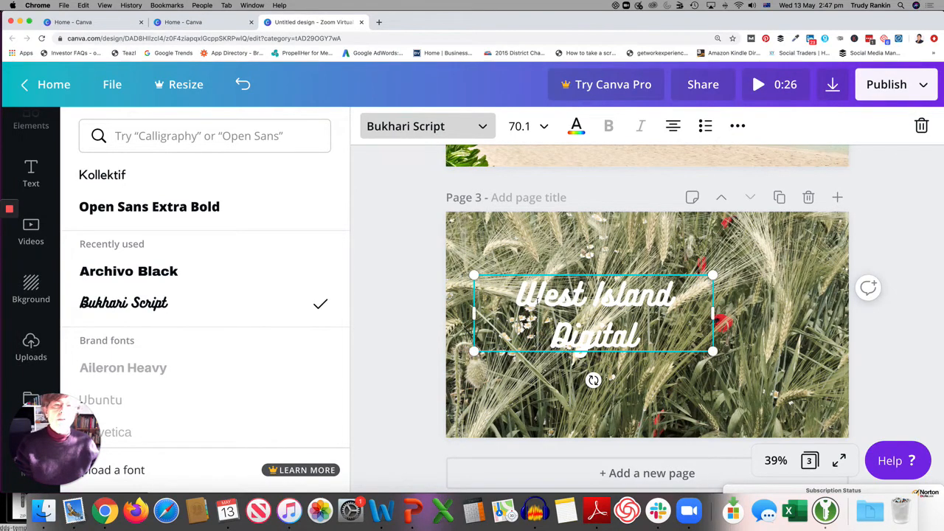
{"action": "left_click_drag", "start_coordinate": [573, 276], "coordinate": [555, 260]}
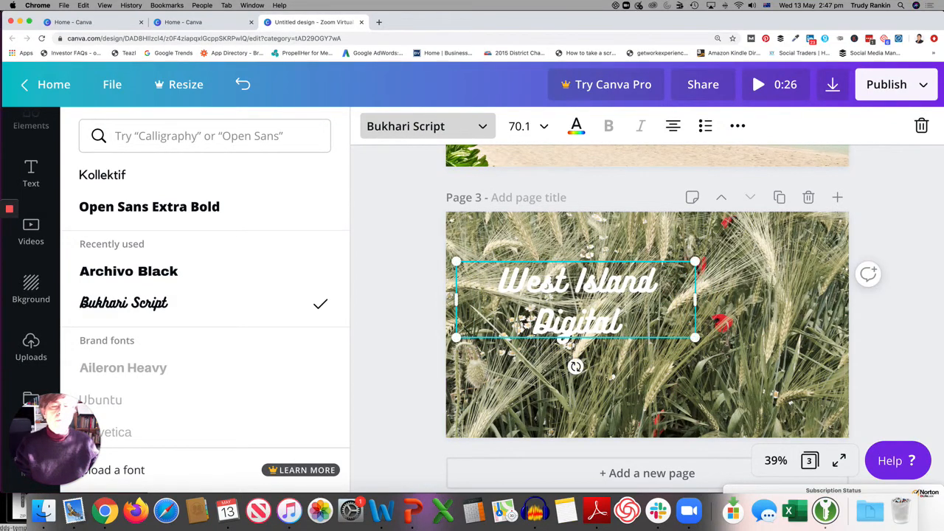
- Review the backgrounds on pages 1 to 3 of the design
{"action": "scroll", "coordinate": [556, 259], "scroll_direction": "up", "scroll_amount": 10}
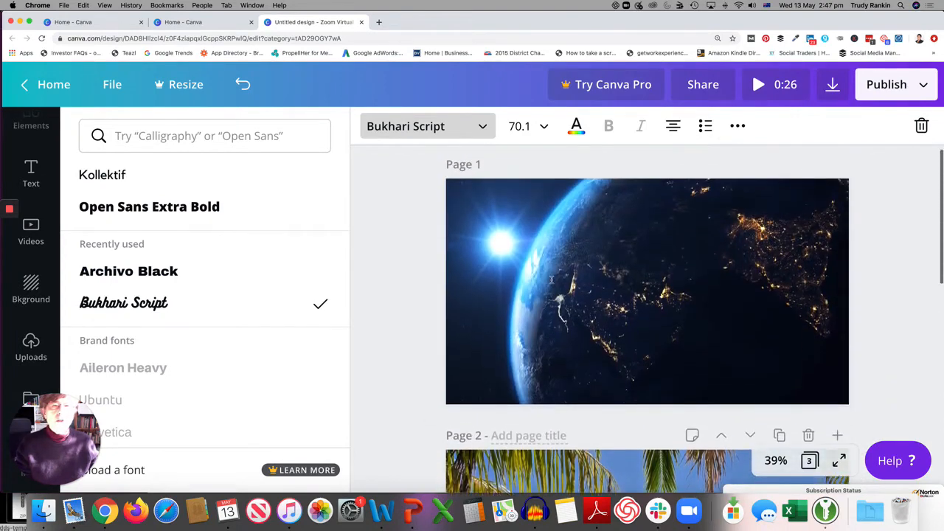
{"action": "scroll", "coordinate": [551, 282], "scroll_direction": "down", "scroll_amount": 5}
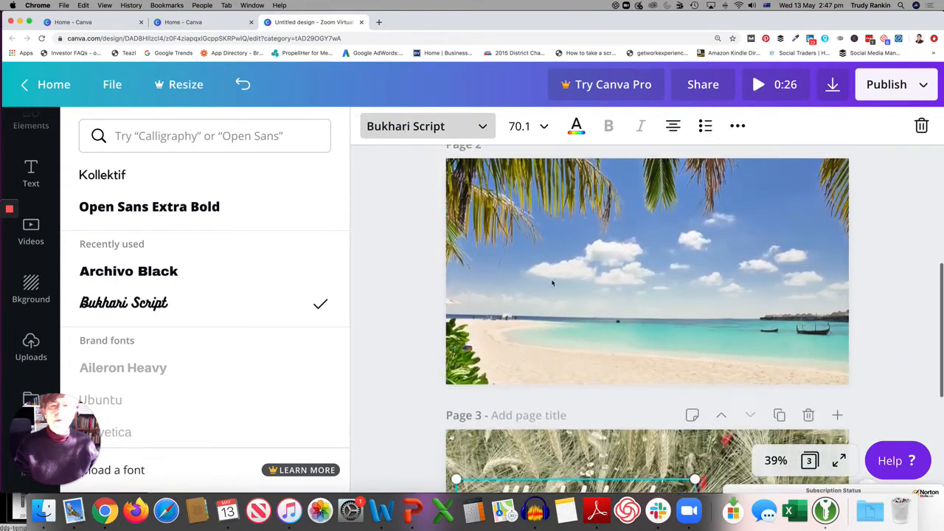
{"action": "scroll", "coordinate": [551, 282], "scroll_direction": "down", "scroll_amount": 4}
{"action": "scroll", "coordinate": [587, 287], "scroll_direction": "up", "scroll_amount": 8}
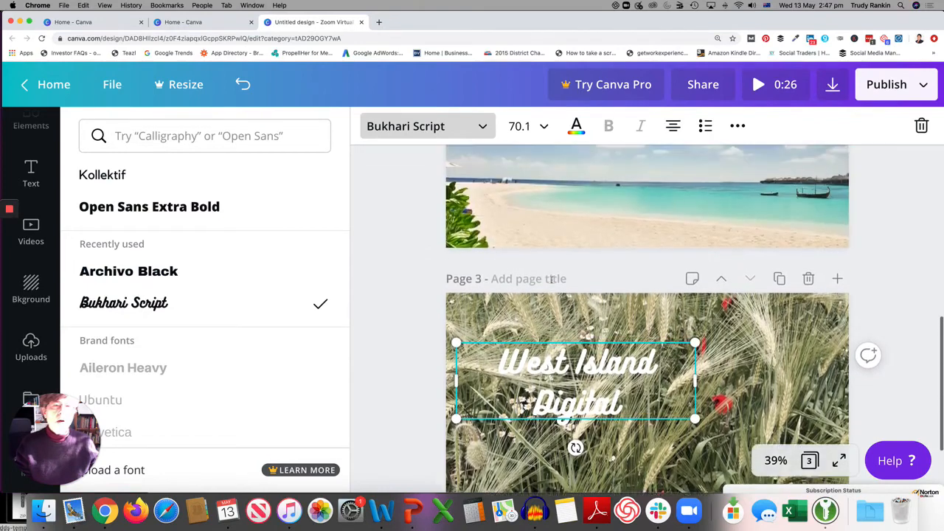
- Delete the Earth-from-space page and the tropical beach page, keeping only the wheat-field page with the heading
{"action": "scroll", "coordinate": [587, 288], "scroll_direction": "up", "scroll_amount": 2}
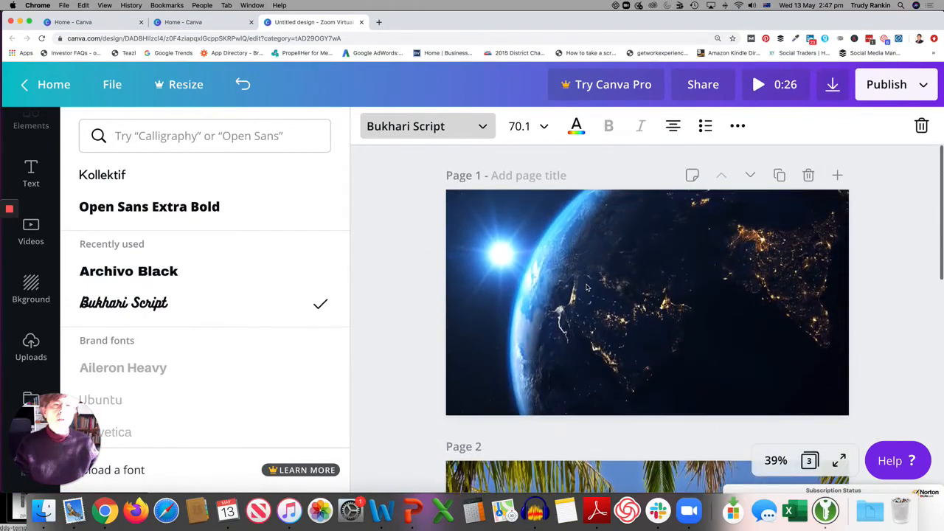
{"action": "left_click", "coordinate": [808, 175]}
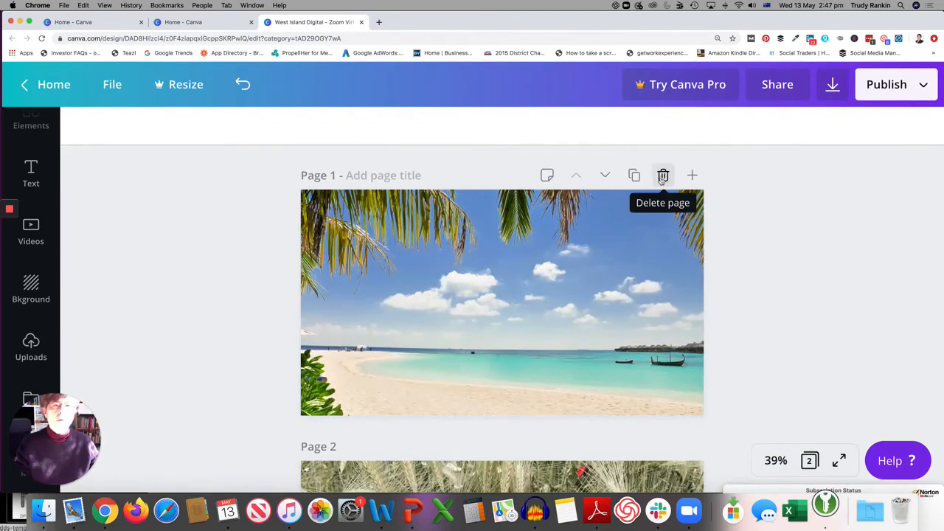
{"action": "scroll", "coordinate": [637, 240], "scroll_direction": "down", "scroll_amount": 4}
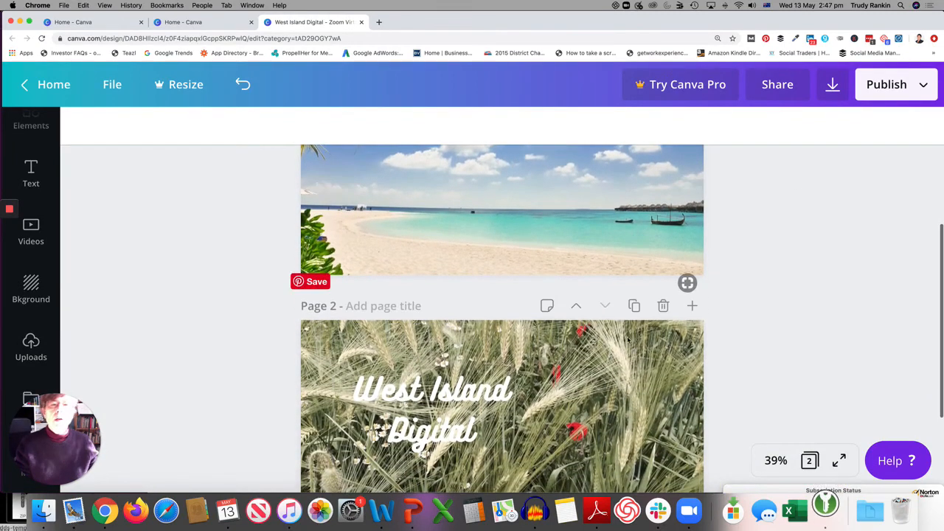
{"action": "scroll", "coordinate": [652, 225], "scroll_direction": "up", "scroll_amount": 4}
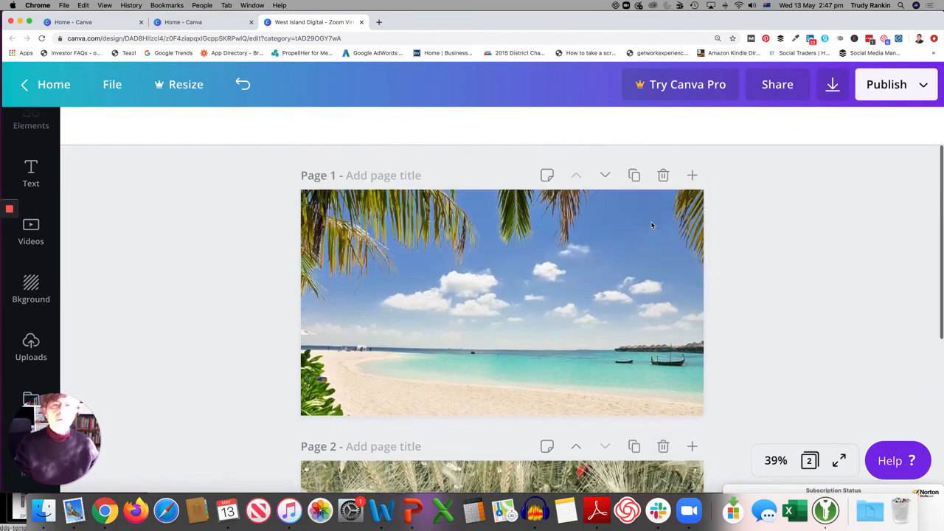
{"action": "left_click", "coordinate": [663, 174]}
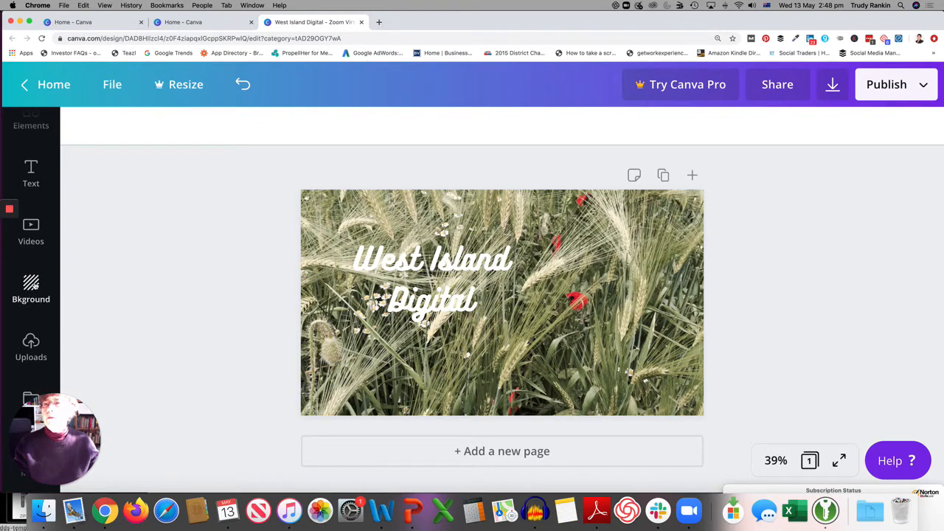
- Browse Canva's ready-made backgrounds as alternatives to the wheat-field photo without applying one
{"action": "left_click", "coordinate": [445, 256]}
{"action": "left_click", "coordinate": [459, 214]}
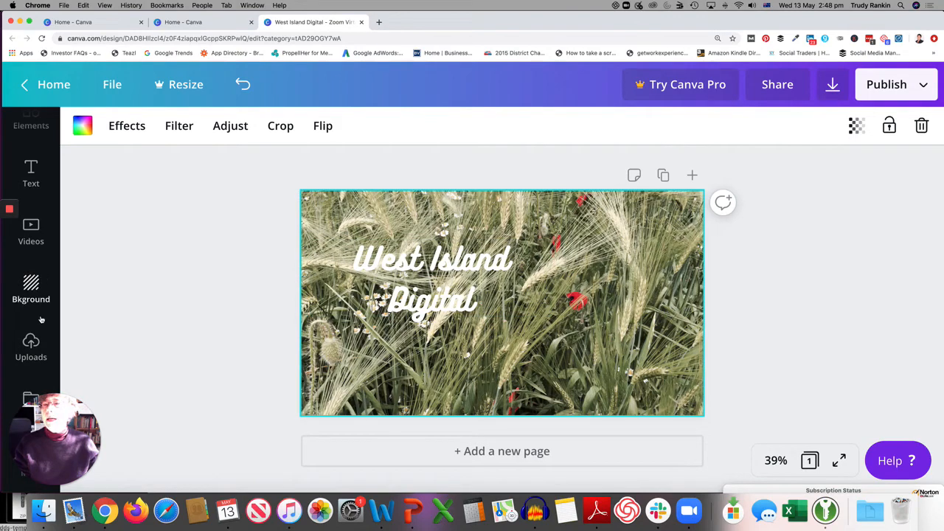
{"action": "left_click", "coordinate": [31, 286]}
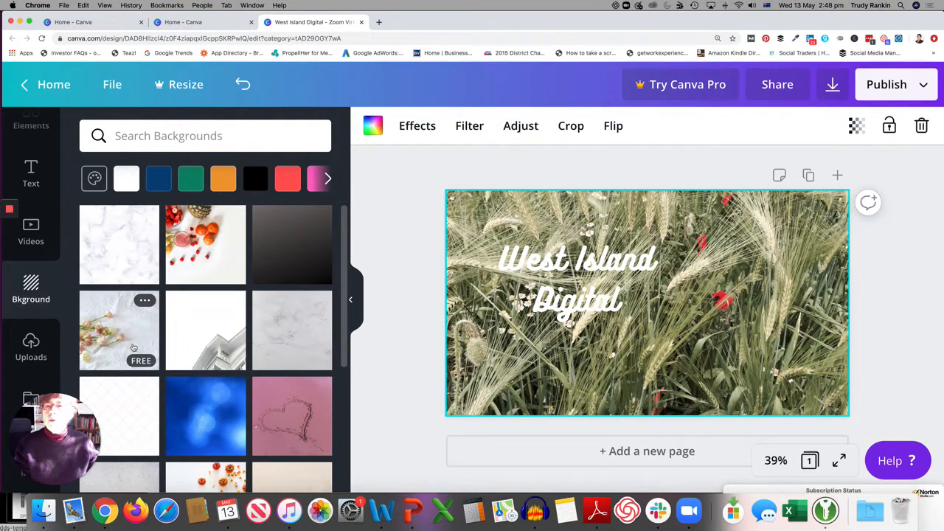
{"action": "scroll", "coordinate": [133, 348], "scroll_direction": "down", "scroll_amount": 2}
{"action": "scroll", "coordinate": [134, 348], "scroll_direction": "down", "scroll_amount": 2}
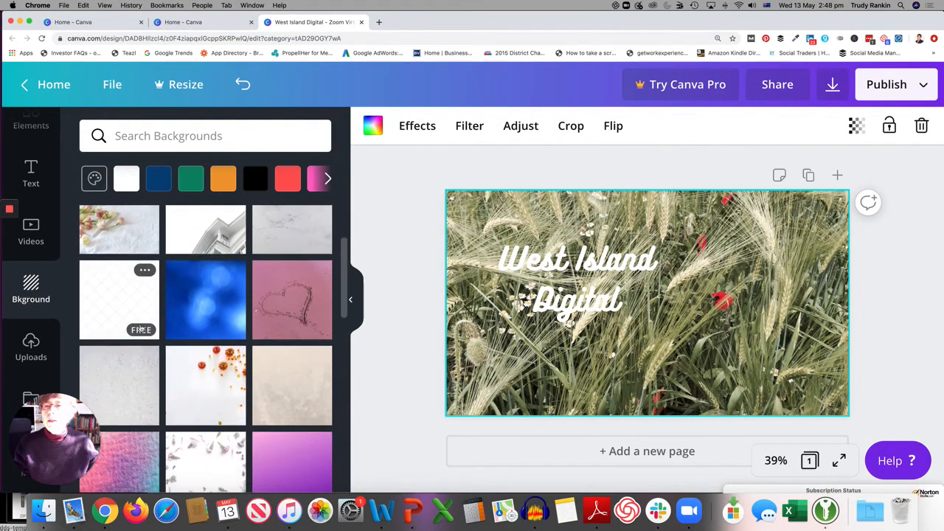
{"action": "scroll", "coordinate": [162, 343], "scroll_direction": "down", "scroll_amount": 5}
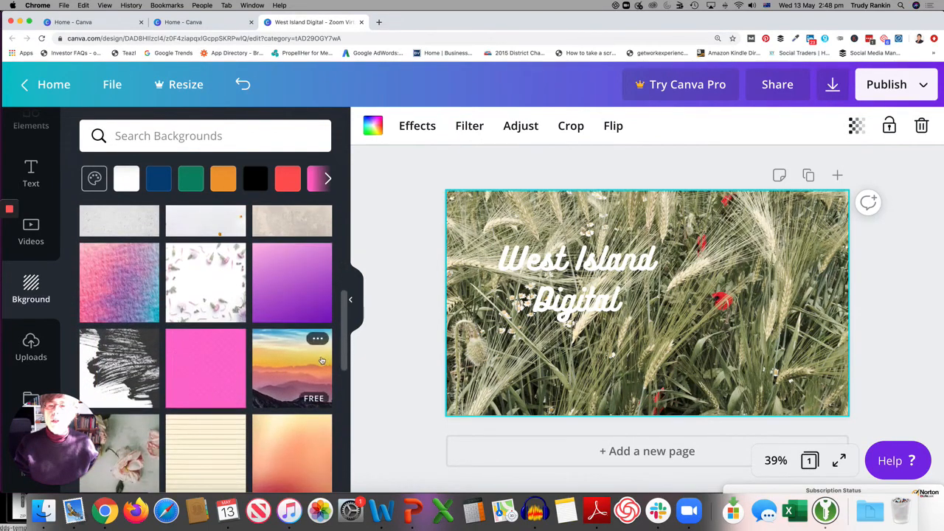
{"action": "scroll", "coordinate": [286, 397], "scroll_direction": "down", "scroll_amount": 4}
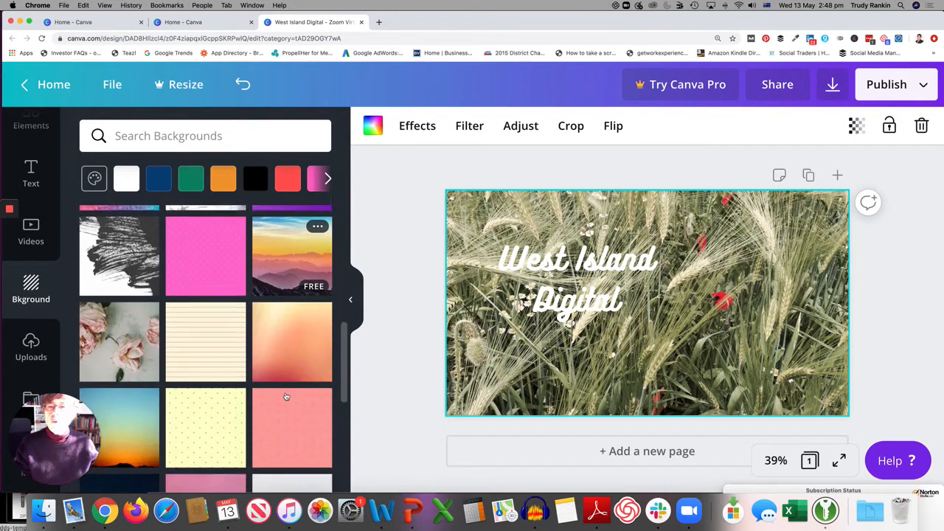
{"action": "scroll", "coordinate": [287, 397], "scroll_direction": "up", "scroll_amount": 5}
{"action": "scroll", "coordinate": [286, 397], "scroll_direction": "down", "scroll_amount": 3}
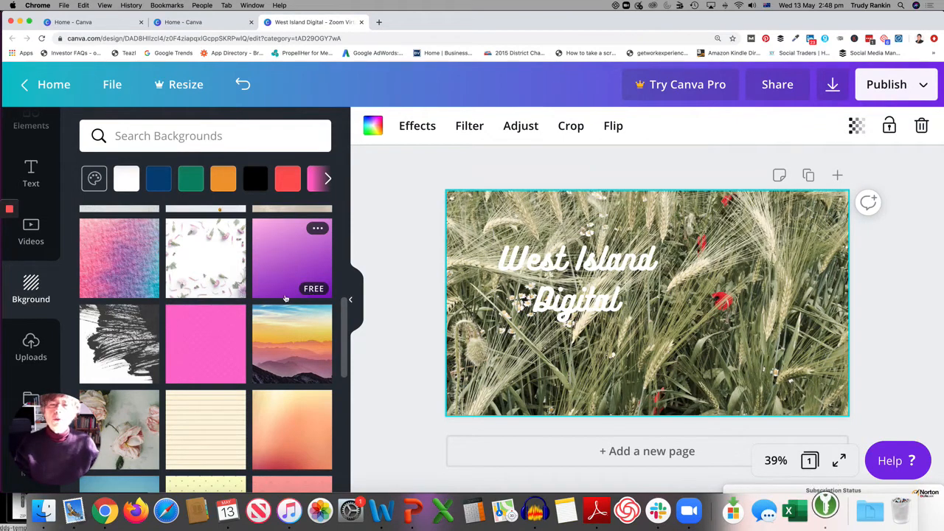
{"action": "scroll", "coordinate": [285, 298], "scroll_direction": "up", "scroll_amount": 5}
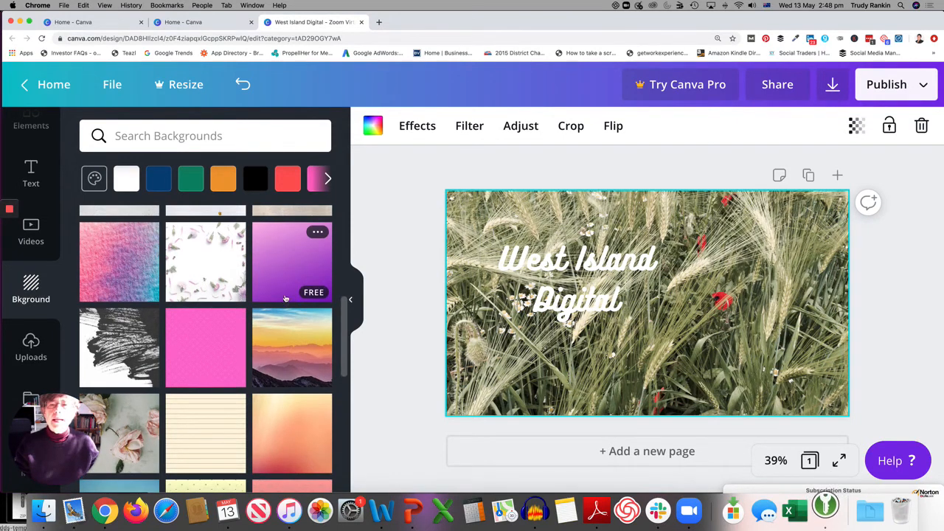
{"action": "scroll", "coordinate": [286, 298], "scroll_direction": "up", "scroll_amount": 2}
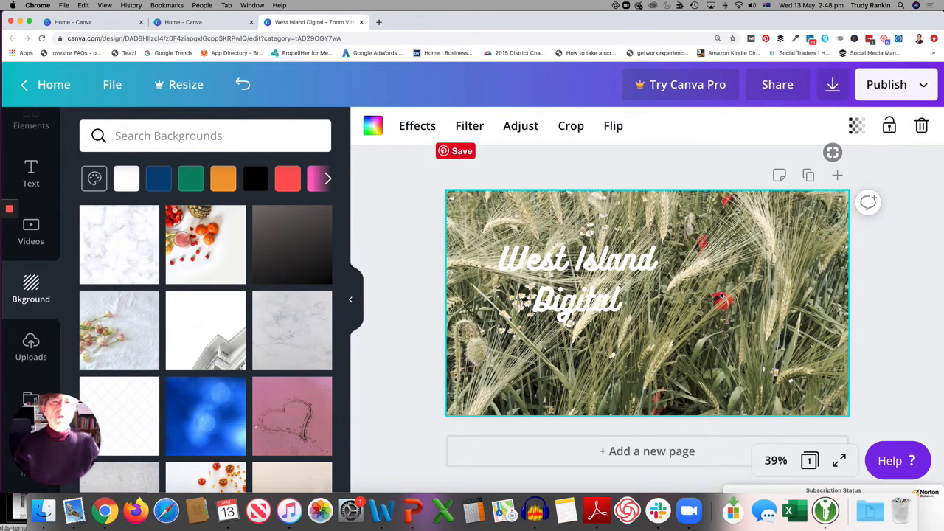
{"action": "left_click", "coordinate": [350, 300]}
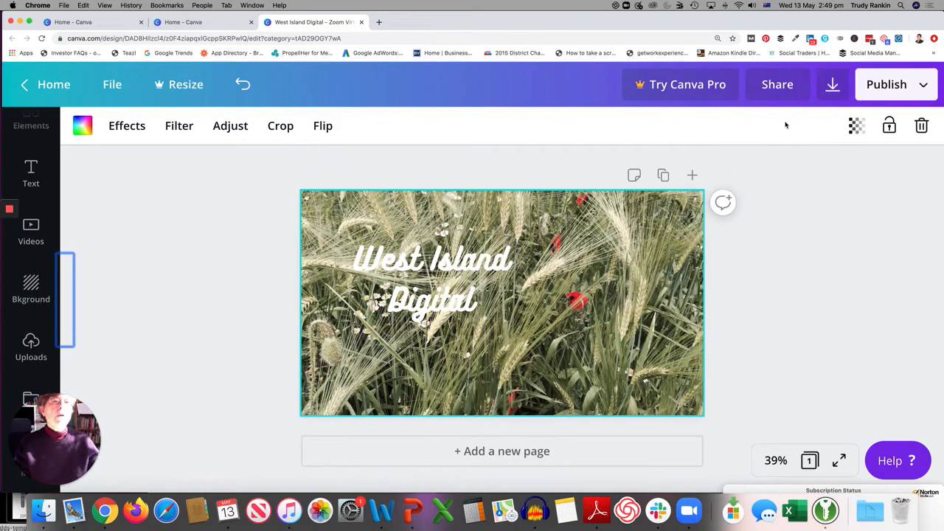
- Download the wheat-field background as a PNG at 1280 x 720 px and dismiss the Canva Pro trial offer
{"action": "left_click", "coordinate": [831, 86]}
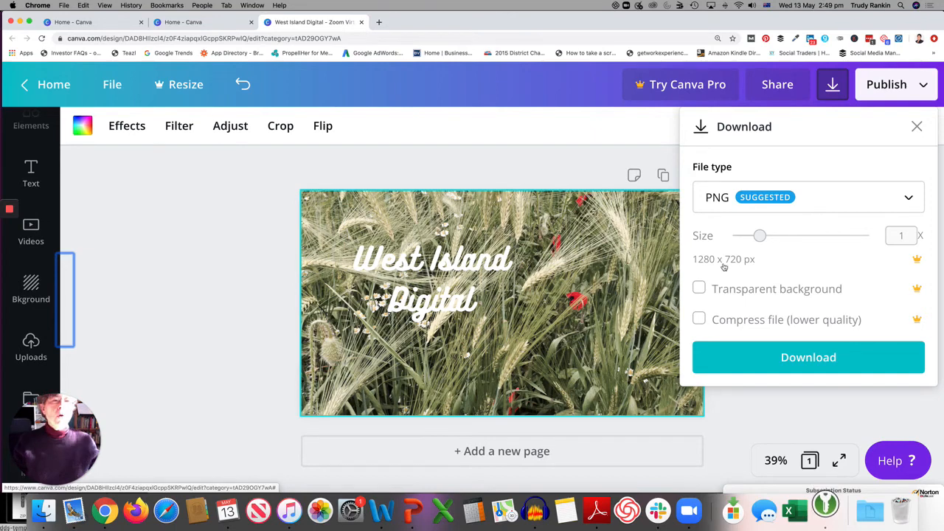
{"action": "left_click", "coordinate": [910, 200]}
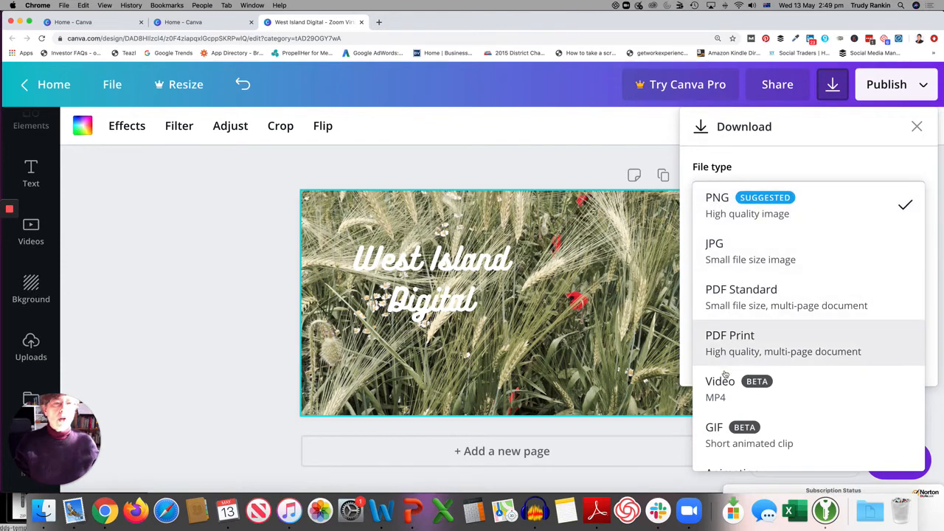
{"action": "left_click", "coordinate": [898, 172]}
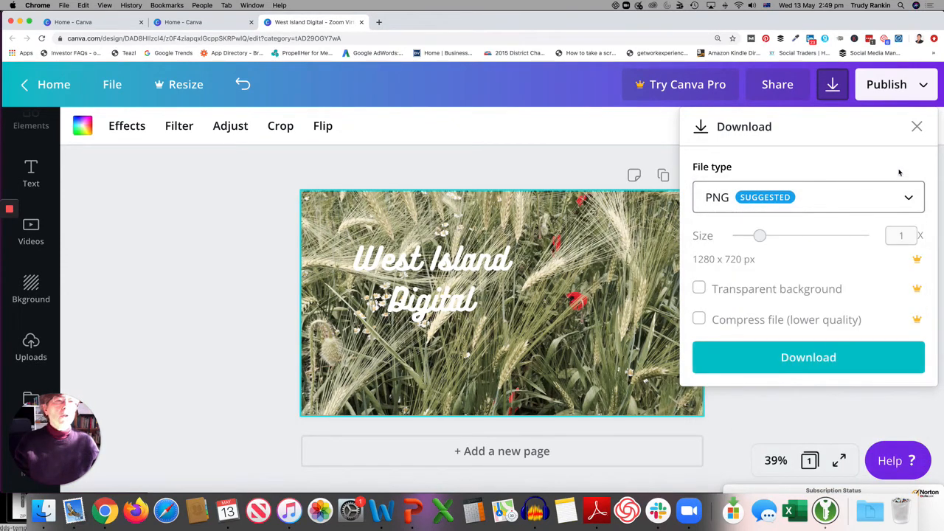
{"action": "left_click", "coordinate": [807, 358]}
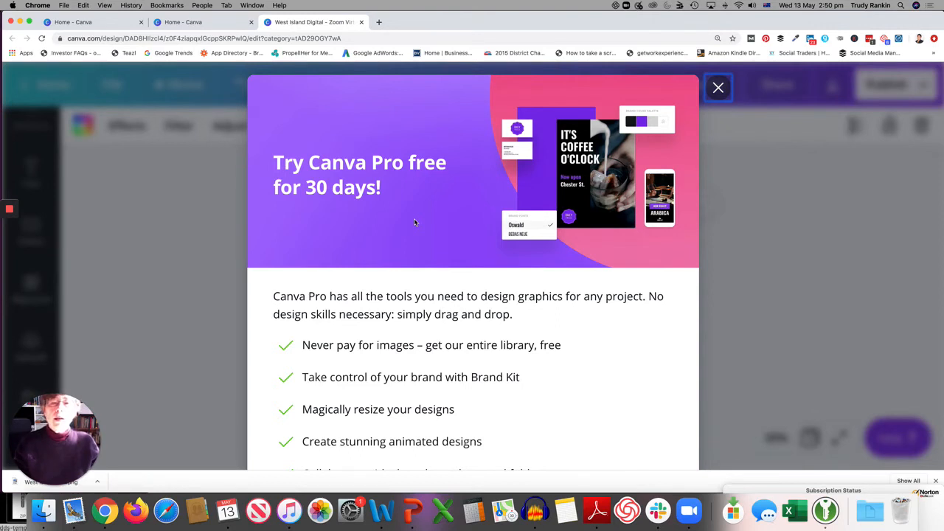
{"action": "left_click", "coordinate": [718, 89]}
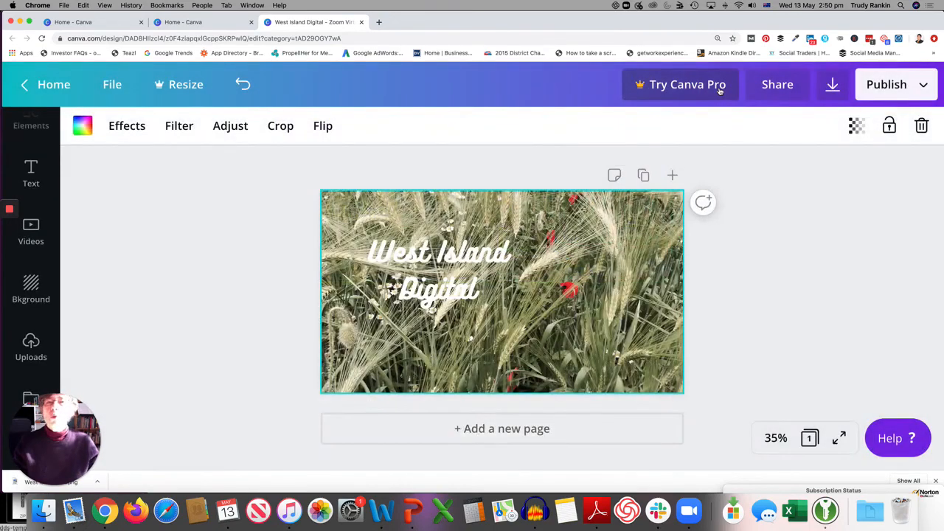